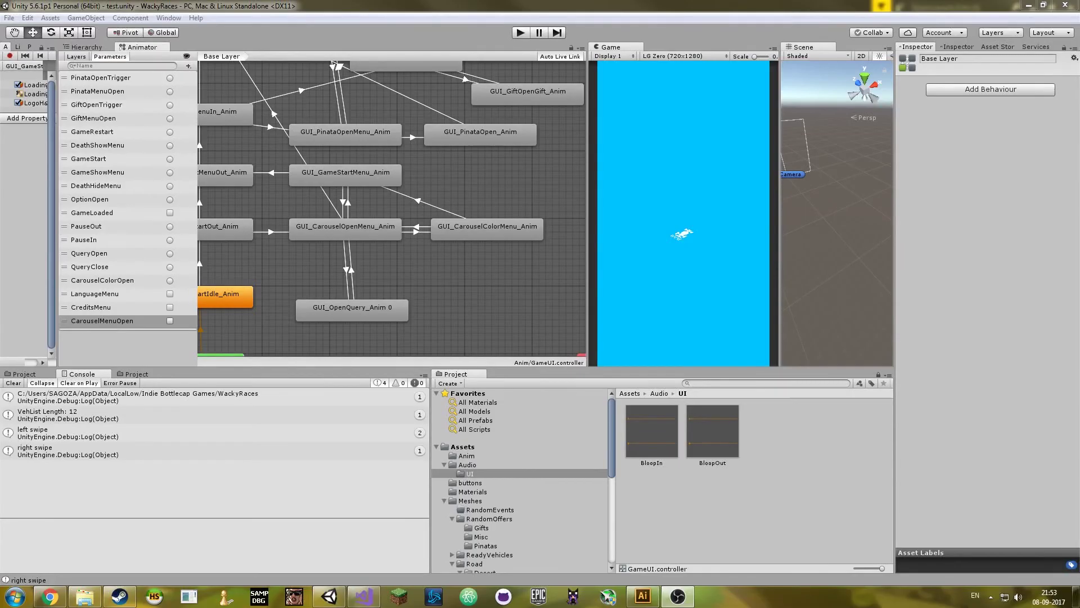
- Inspect the colour-menu transition's condition parameter list in the GameUI animator
{"action": "left_click", "coordinate": [457, 243]}
{"action": "left_click", "coordinate": [997, 272]}
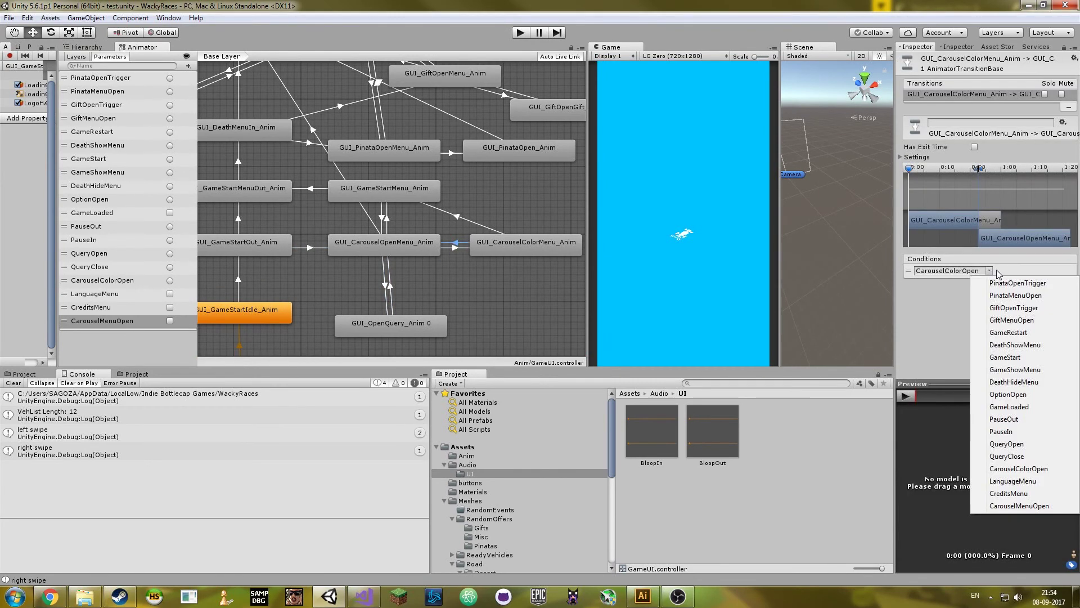
{"action": "left_click", "coordinate": [1055, 472]}
- Add a CarouselColorOpen bool parameter, delete the old trigger, and recheck the transition condition
{"action": "left_click", "coordinate": [183, 265]}
{"action": "type", "text": "Open"}
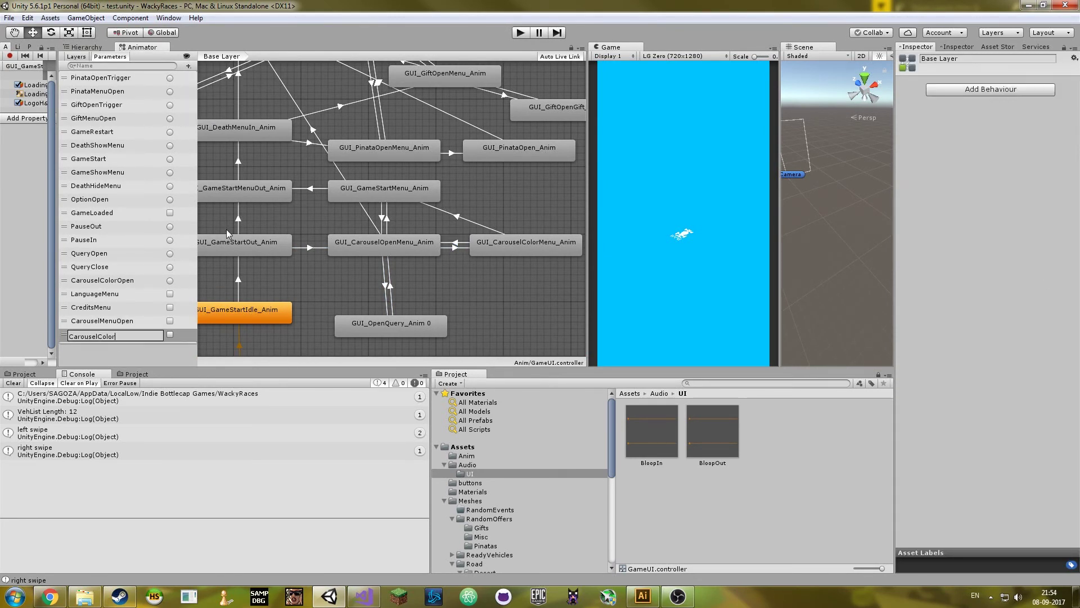
{"action": "key", "text": "Return"}
{"action": "left_click", "coordinate": [102, 279]}
{"action": "key", "text": "Delete"}
{"action": "double_click", "coordinate": [144, 322]}
{"action": "left_click", "coordinate": [457, 243]}
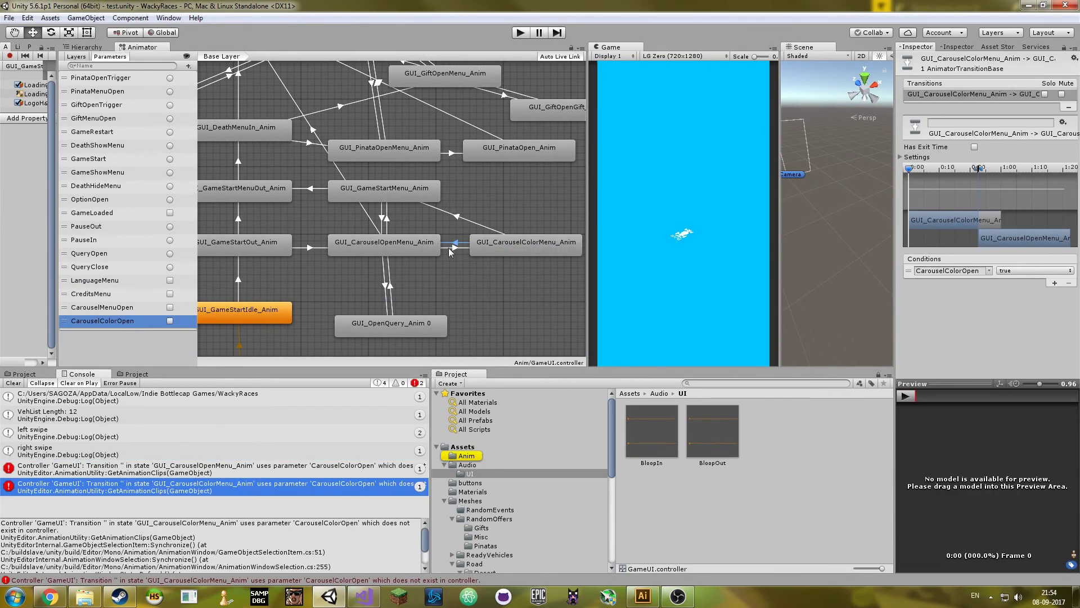
{"action": "key", "text": "alt+Tab"}
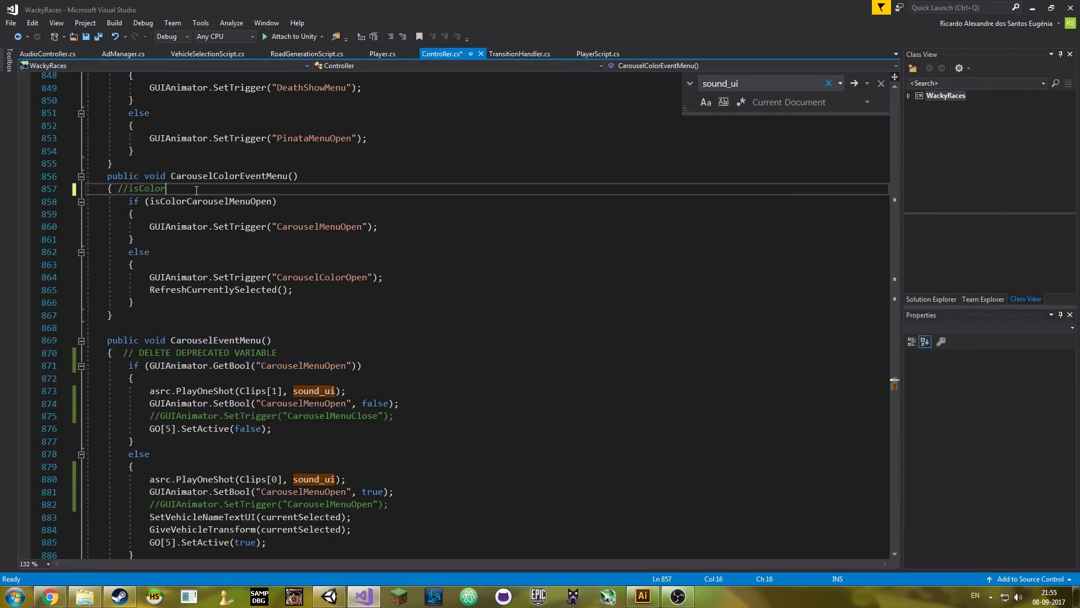
- Make CarouselColorEventMenu check GetBool("CarouselColorOpen") and add a new line after line 860
{"action": "type", "text": "nimator.GetBool(\""}
{"action": "key", "text": "alt+Tab"}
{"action": "key", "text": "alt+Tab"}
{"action": "left_click", "coordinate": [378, 226]}
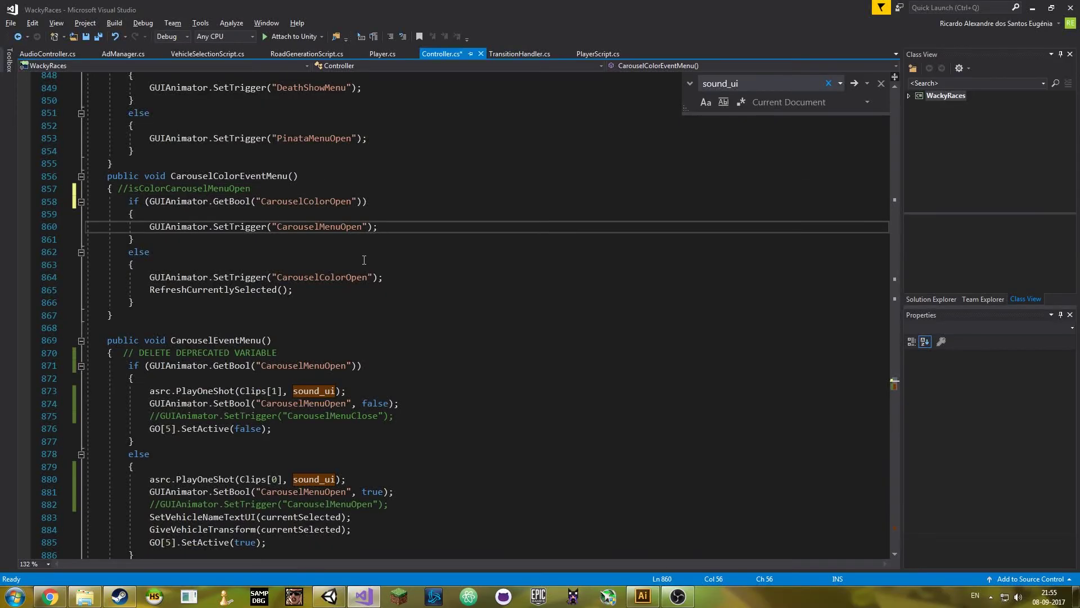
{"action": "key", "text": "ctrl+f"}
{"action": "type", "text": "carouselMenu"}
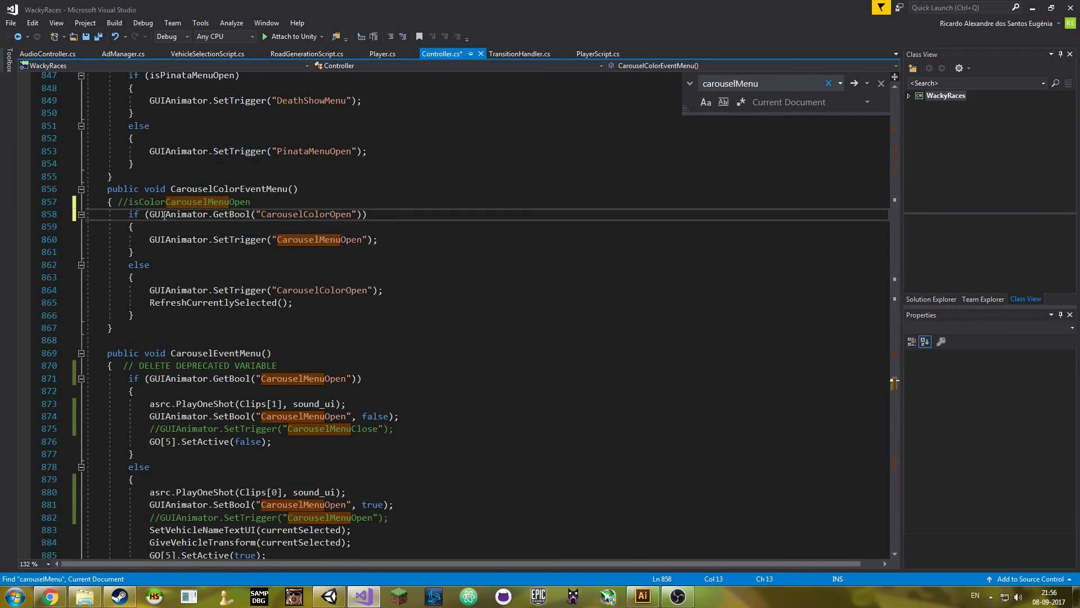
{"action": "left_click", "coordinate": [393, 244]}
{"action": "key", "text": "Return"}
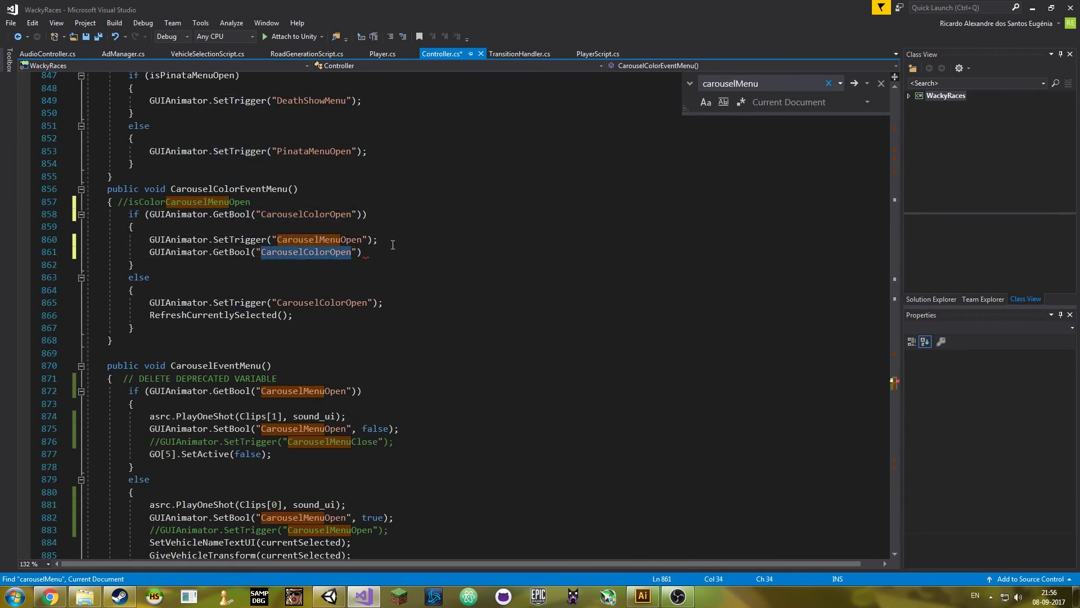
- Comment out the CarouselMenuOpen and CarouselColorOpen SetTrigger calls, add SetBool lines, and start Play mode
{"action": "left_click", "coordinate": [150, 239]}
{"action": "type", "text": "//"}
{"action": "left_click", "coordinate": [149, 302]}
{"action": "type", "text": "//"}
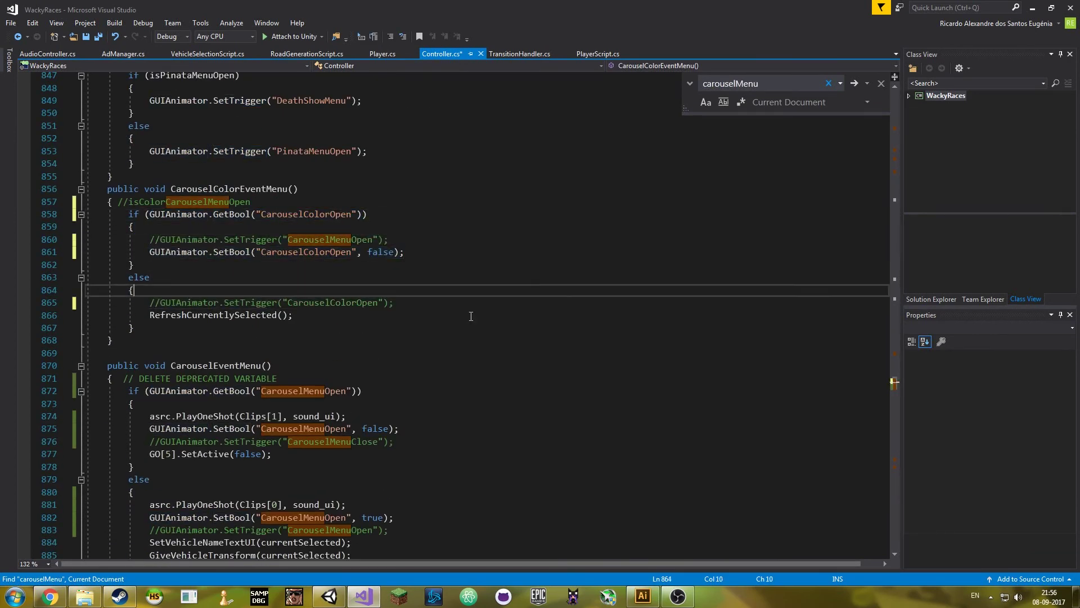
{"action": "left_click", "coordinate": [471, 316]}
{"action": "type", "text": "GUIAnimator.SetBool(\"CarouselColorOpen\", true);"}
{"action": "key", "text": "alt+Tab"}
{"action": "left_click", "coordinate": [520, 33]}
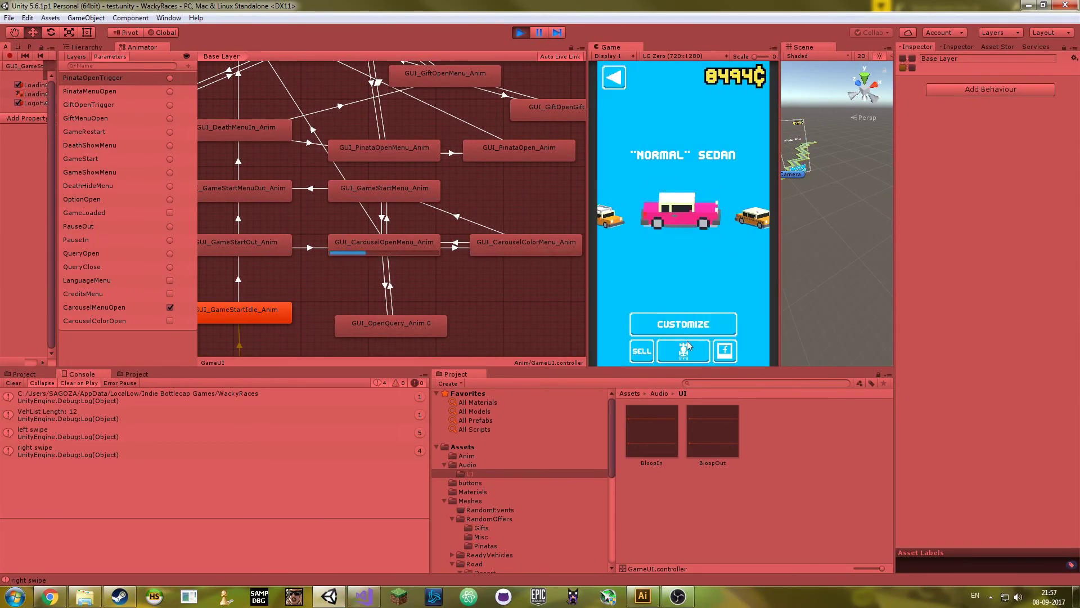
- Play-test the vehicle carousel, colour picker and gift claim, then stop Play mode
{"action": "left_click", "coordinate": [388, 223]}
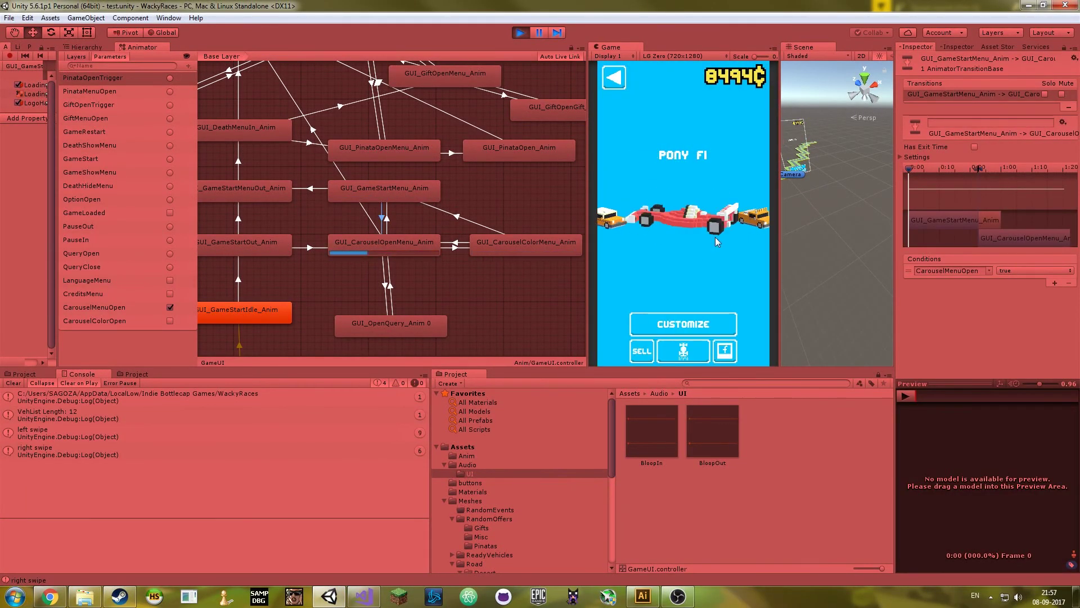
{"action": "left_click", "coordinate": [485, 229]}
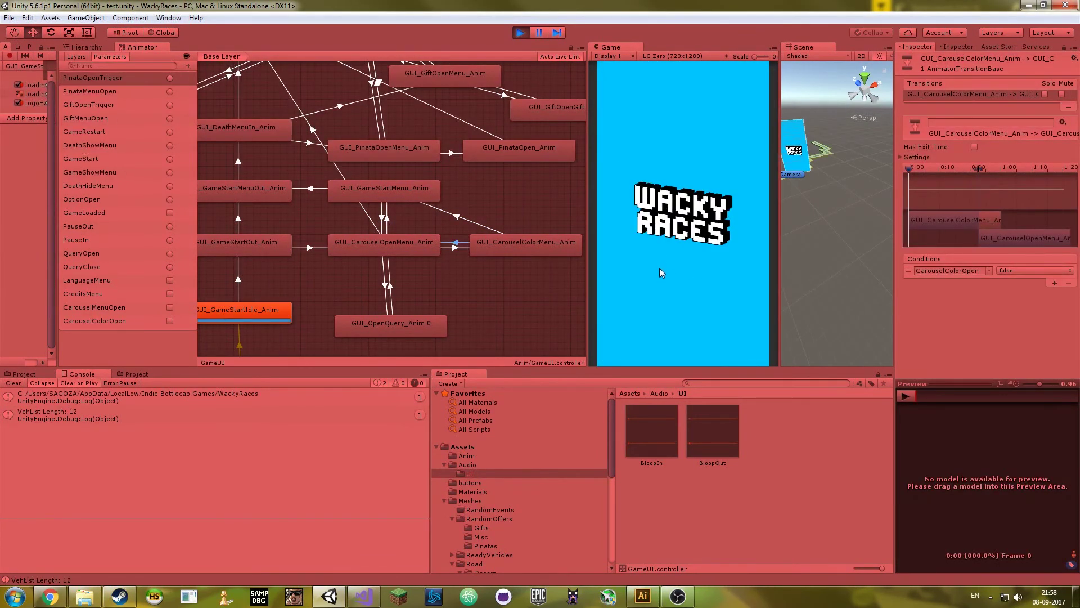
{"action": "left_click", "coordinate": [616, 354]}
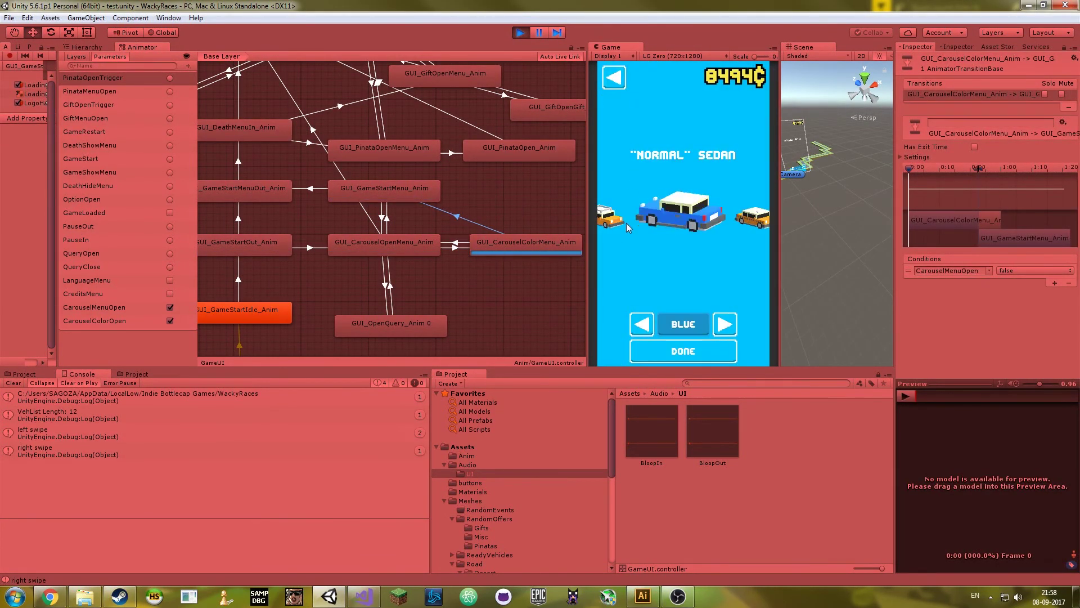
{"action": "key", "text": "ctrl+p"}
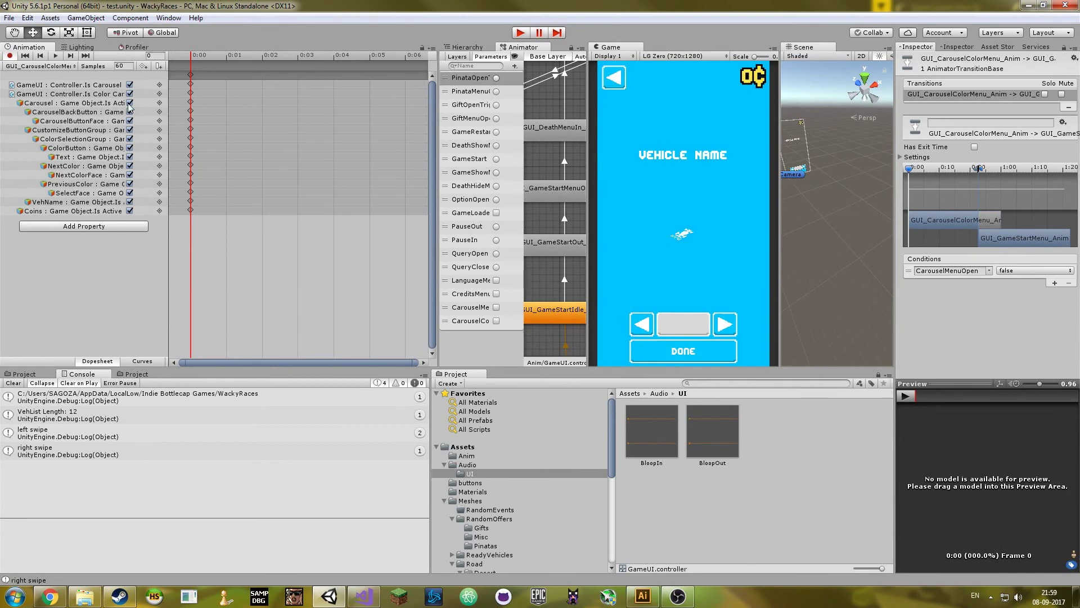
{"action": "left_click", "coordinate": [97, 111]}
{"action": "key", "text": "ctrl+p"}
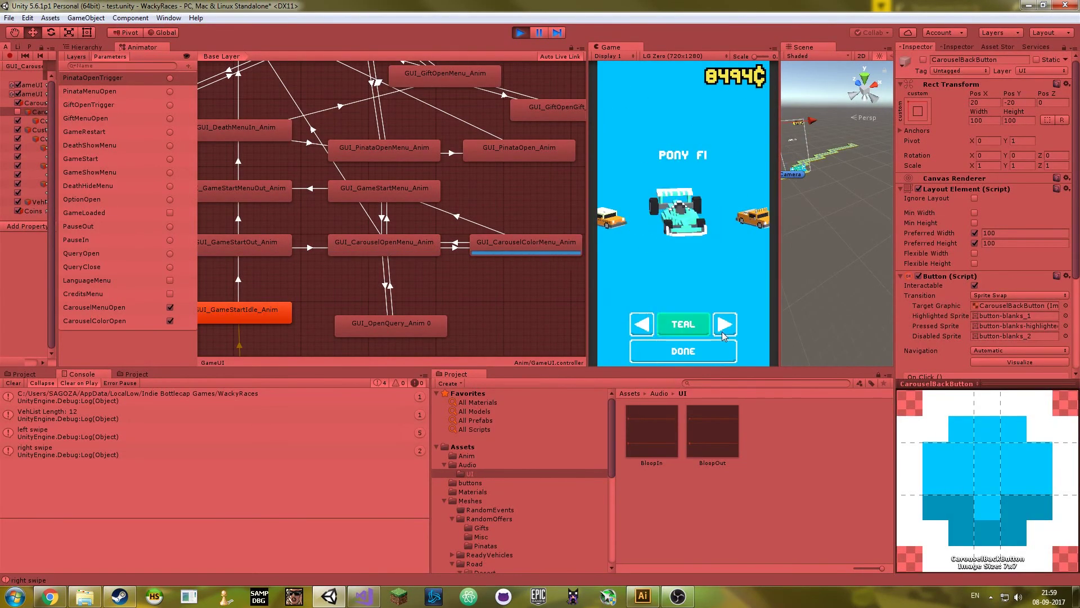
{"action": "left_click", "coordinate": [681, 348]}
{"action": "left_click", "coordinate": [698, 286]}
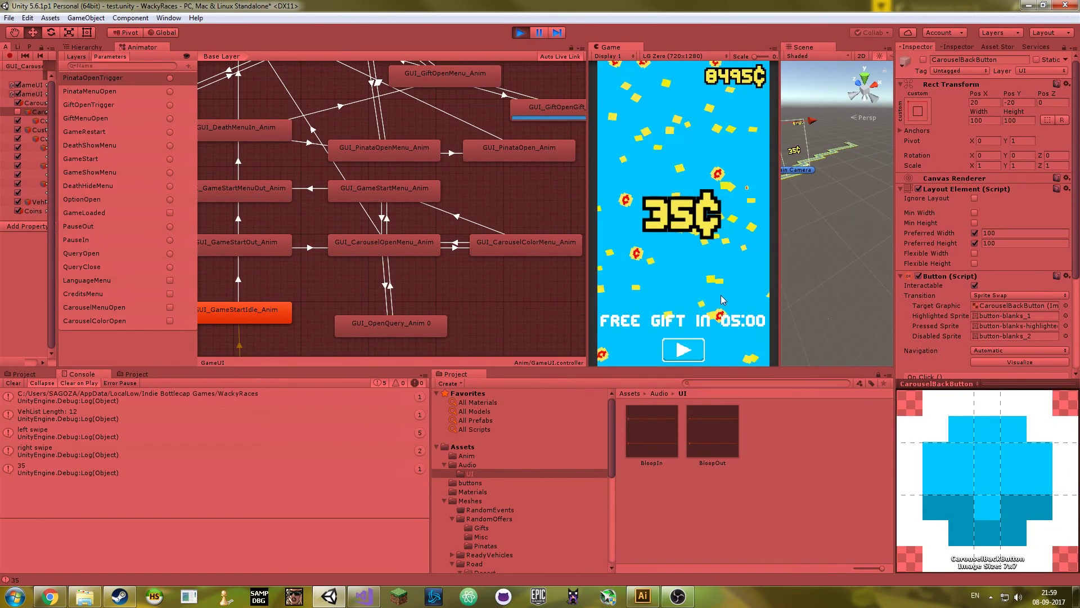
{"action": "key", "text": "ctrl+p"}
{"action": "left_click", "coordinate": [137, 306]}
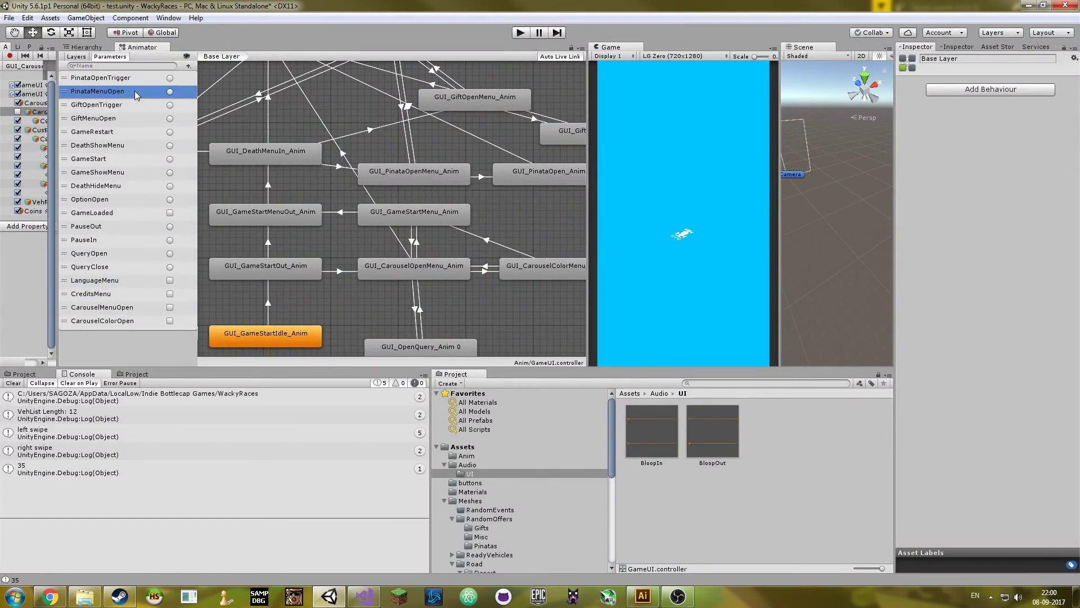
- Review GUI_CarouselOpenMenu_Anim's transitions and the GameStartMenu transition, then search the code for GameStart
{"action": "middle_click_drag", "start_coordinate": [216, 166], "coordinate": [238, 215]}
{"action": "left_click", "coordinate": [414, 195]}
{"action": "left_click", "coordinate": [417, 274]}
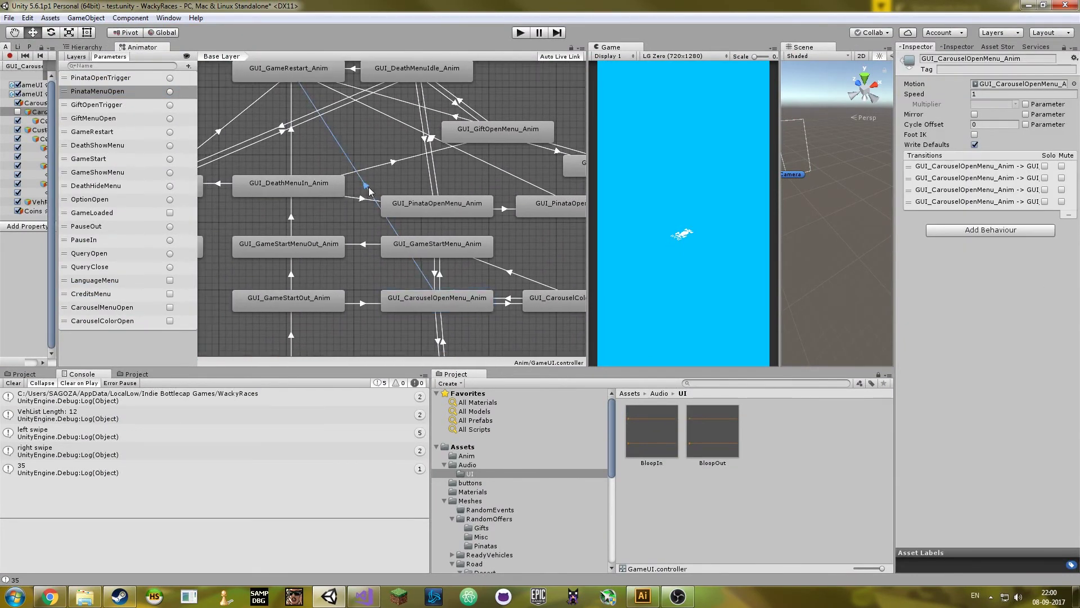
{"action": "left_click", "coordinate": [366, 244]}
{"action": "middle_click_drag", "start_coordinate": [368, 246], "coordinate": [382, 244]}
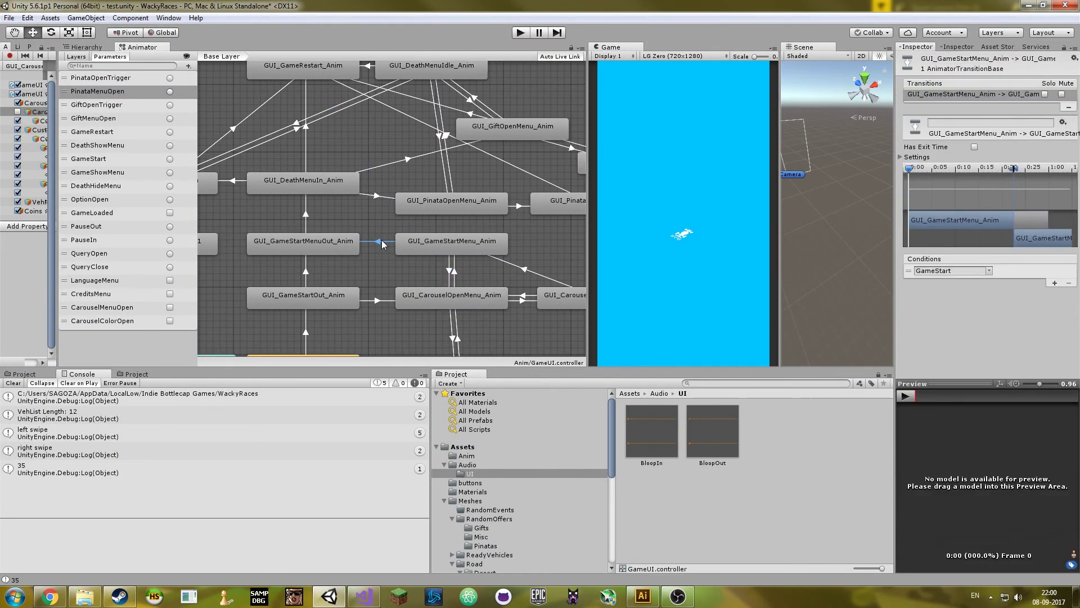
{"action": "key", "text": "alt+Tab"}
{"action": "key", "text": "Return"}
- Locate the gameStarted declaration on line 104 and add a GameStart bool parameter in the animator
{"action": "scroll", "coordinate": [206, 287], "scroll_direction": "down", "scroll_amount": 1}
{"action": "left_click", "coordinate": [207, 287]}
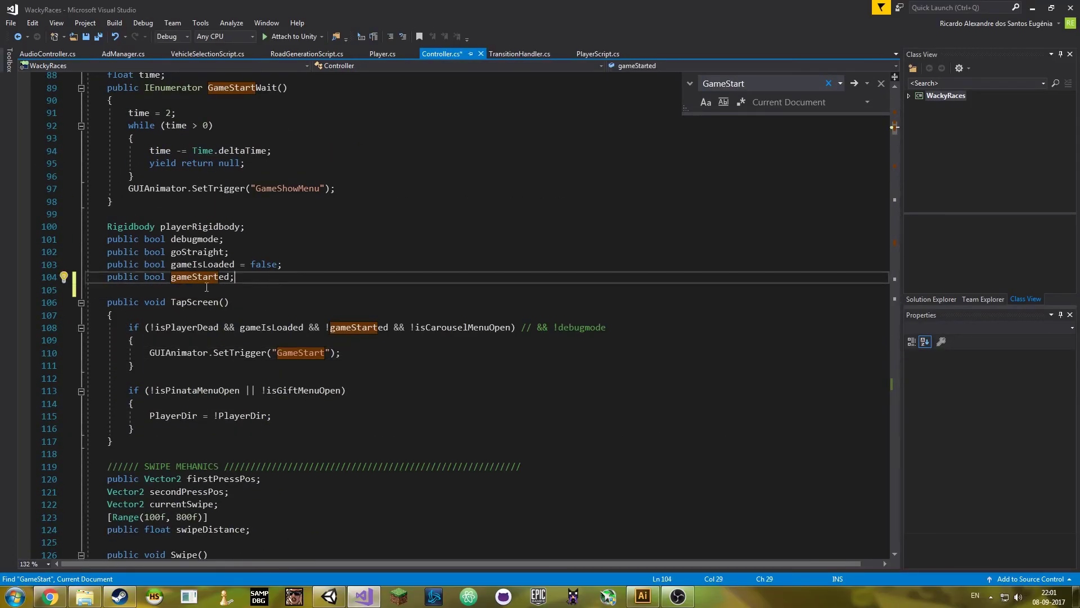
{"action": "key", "text": "alt+Tab"}
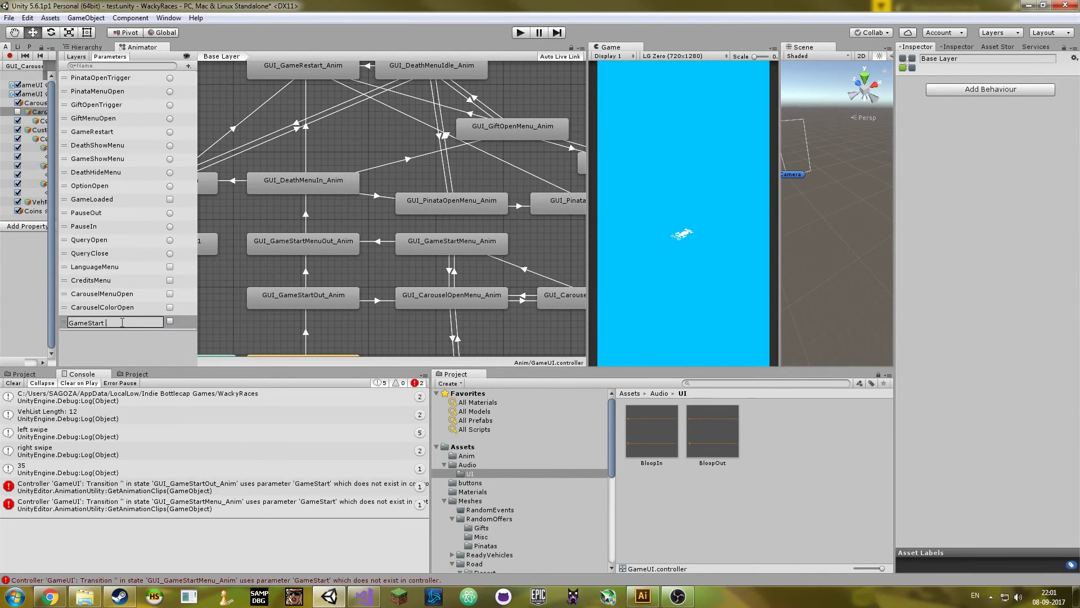
{"action": "left_click", "coordinate": [252, 507]}
{"action": "key", "text": "alt+Tab"}
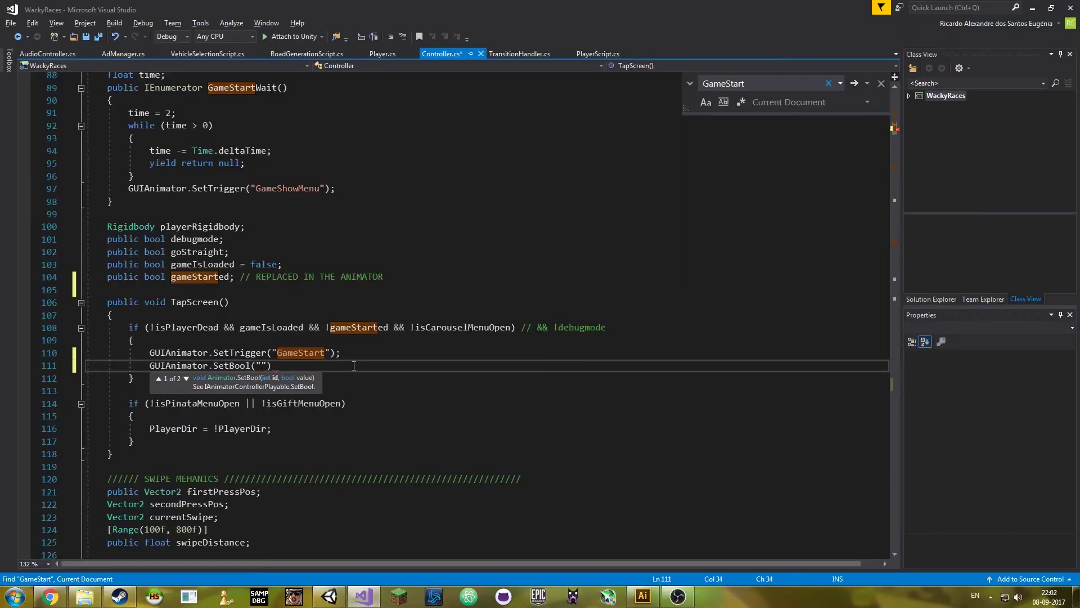
- Change TapScreen to use the GameStart bool, stepping through each GameStart match
{"action": "type", "text": "Start"}
{"action": "key", "text": "ctrl+minus"}
{"action": "type", "text": "\""}
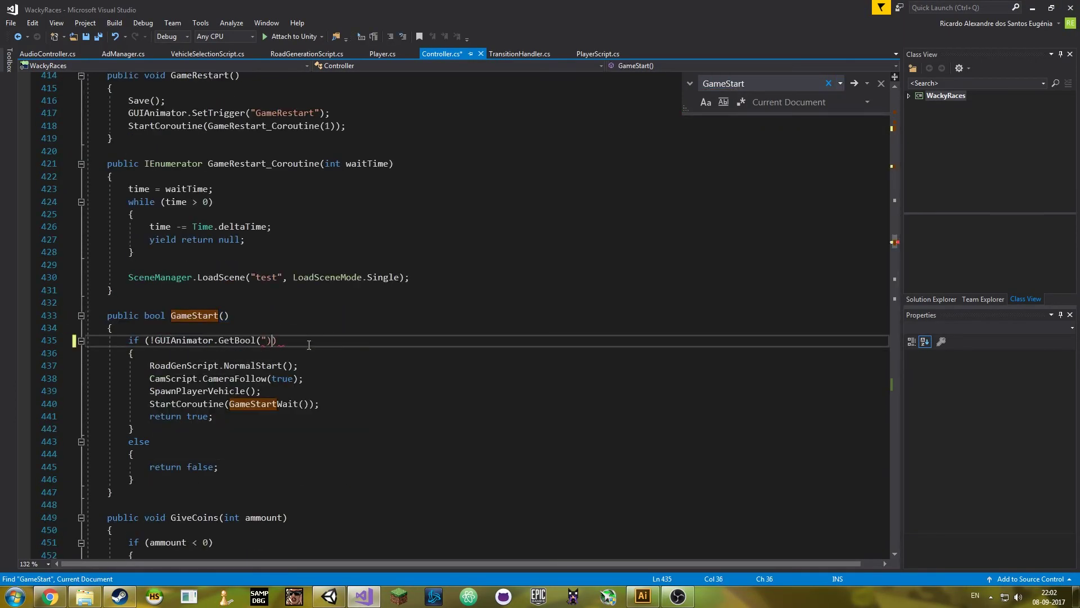
{"action": "key", "text": "Return"}
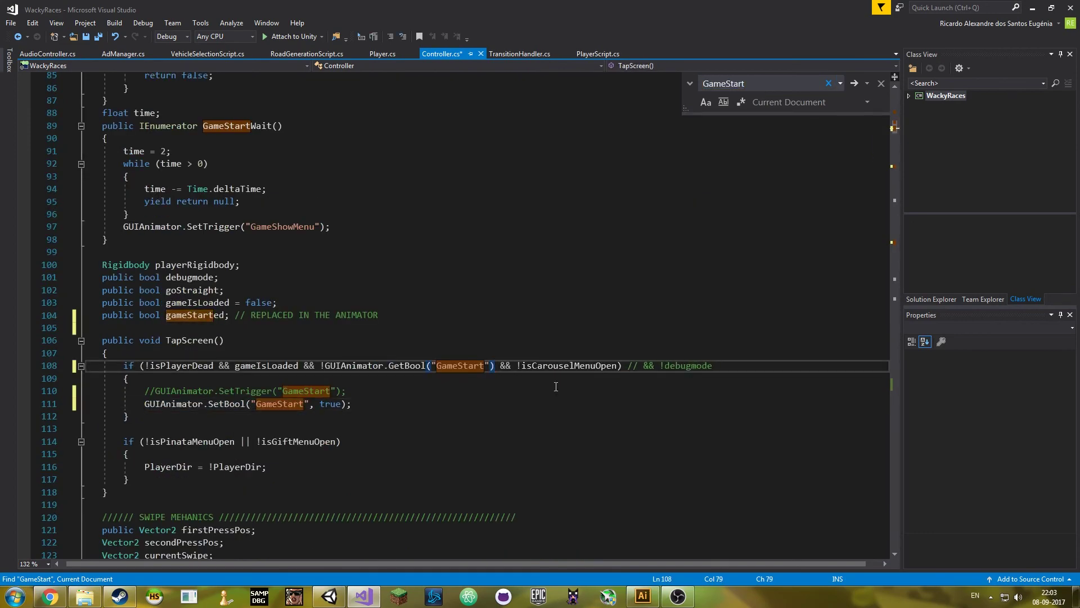
{"action": "key", "text": "Return"}
{"action": "key", "text": "Return"}
{"action": "key", "text": "Return"}
- Append // WATCH OUT to the GameShowMenu trigger on line 97, play-test, and select the DeathMenuIn transition
{"action": "key", "text": "alt+Tab"}
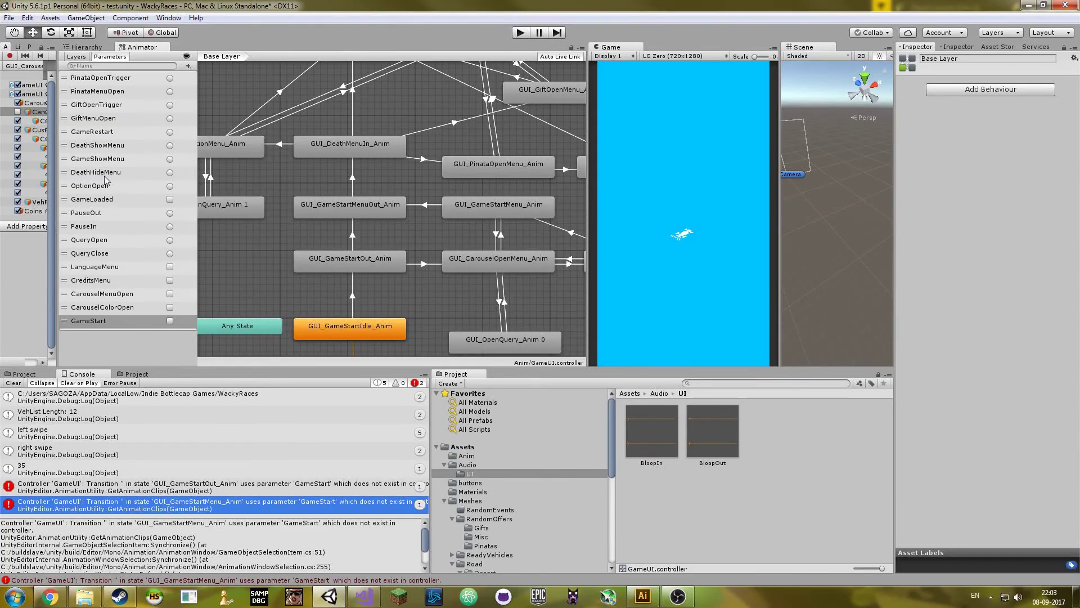
{"action": "key", "text": "alt+Tab"}
{"action": "key", "text": "alt+Tab"}
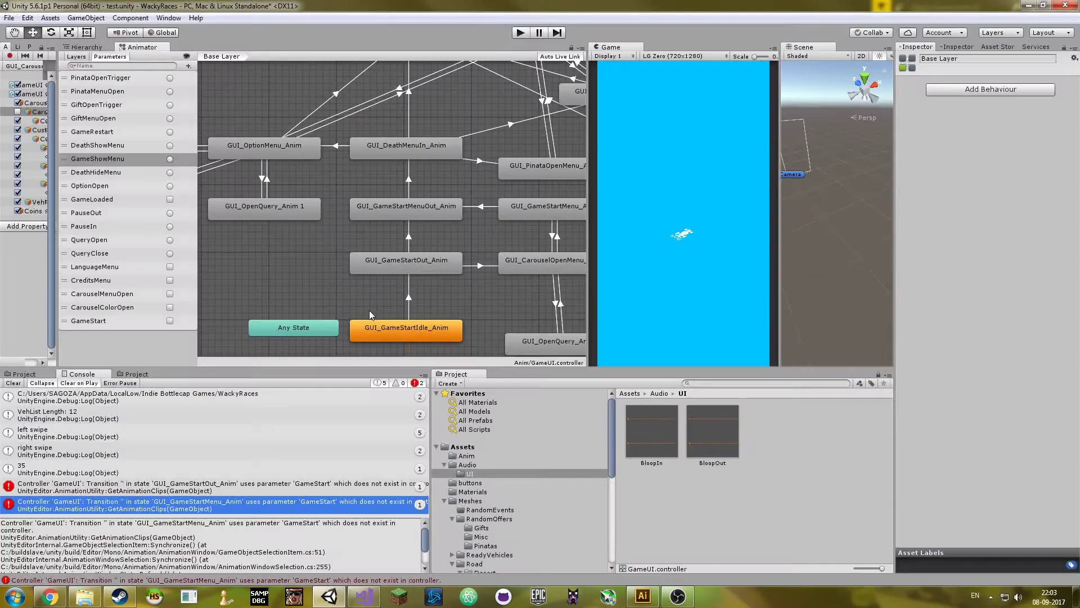
{"action": "key", "text": "alt+Tab"}
{"action": "key", "text": "alt+Tab"}
{"action": "key", "text": "alt+Tab"}
{"action": "type", "text": "// WATCH OUT"}
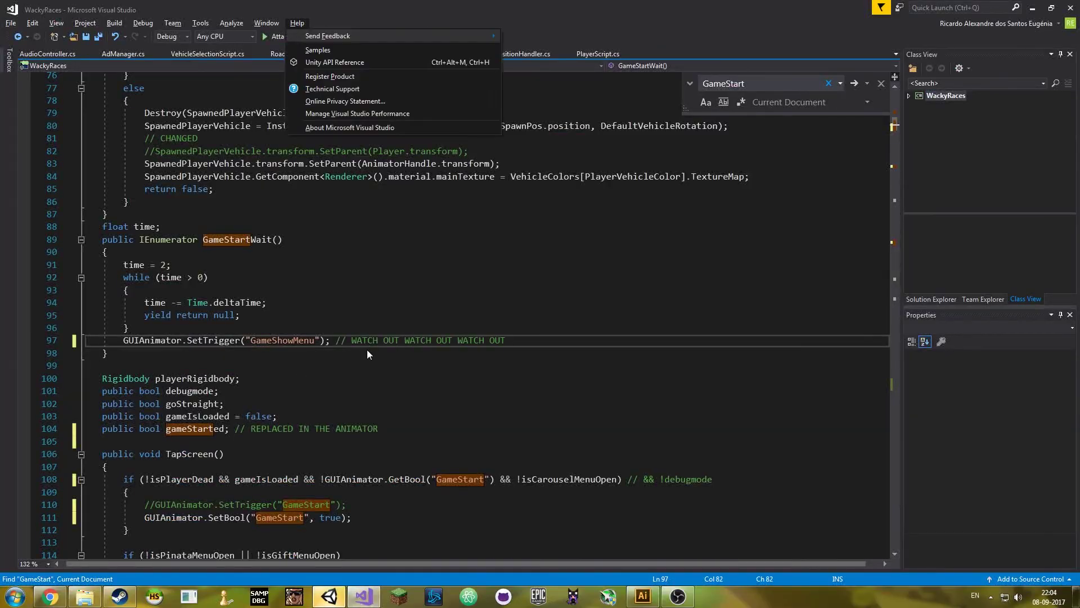
{"action": "key", "text": "alt+Tab"}
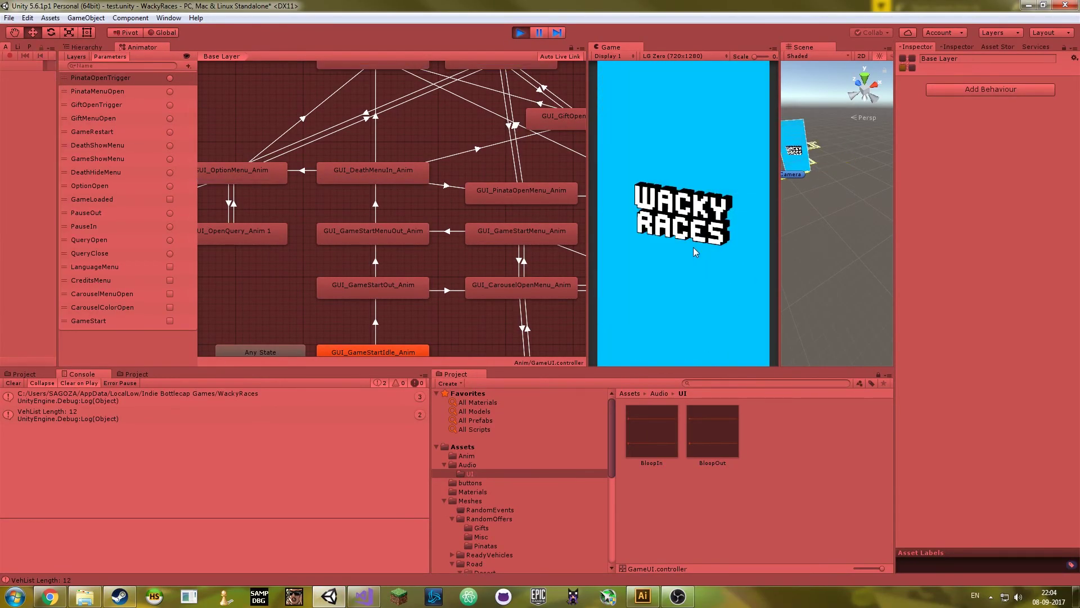
{"action": "key", "text": "ctrl+p"}
{"action": "left_click", "coordinate": [381, 215]}
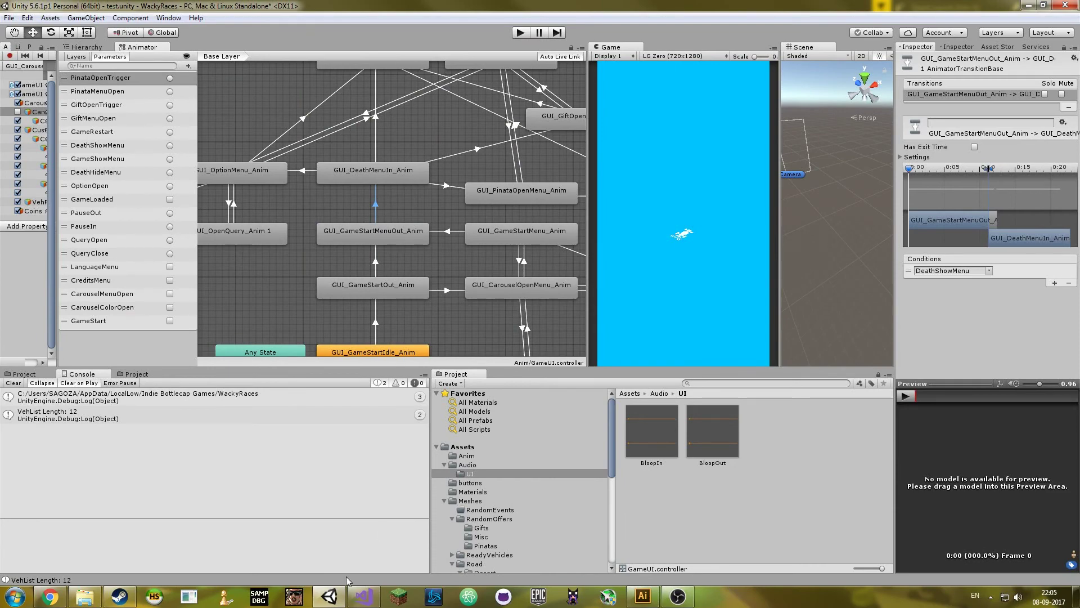
- Add a GameShowMenu bool parameter and delete the old GameShowMenu trigger
{"action": "left_click", "coordinate": [373, 231]}
{"action": "left_click", "coordinate": [349, 159]}
{"action": "key", "text": "ctrl+d"}
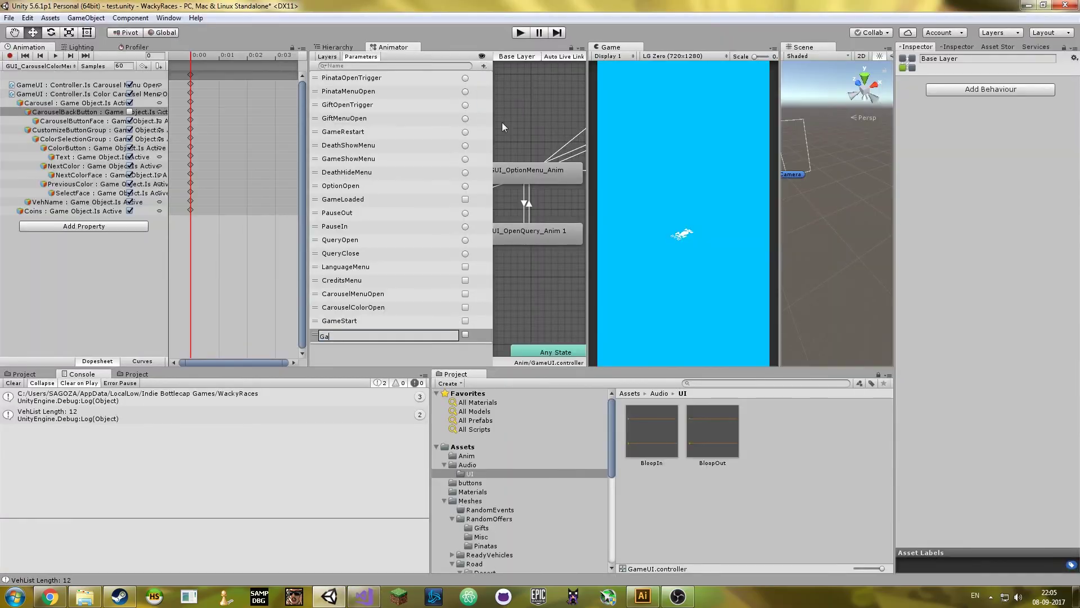
{"action": "key", "text": "Delete"}
{"action": "key", "text": "Return"}
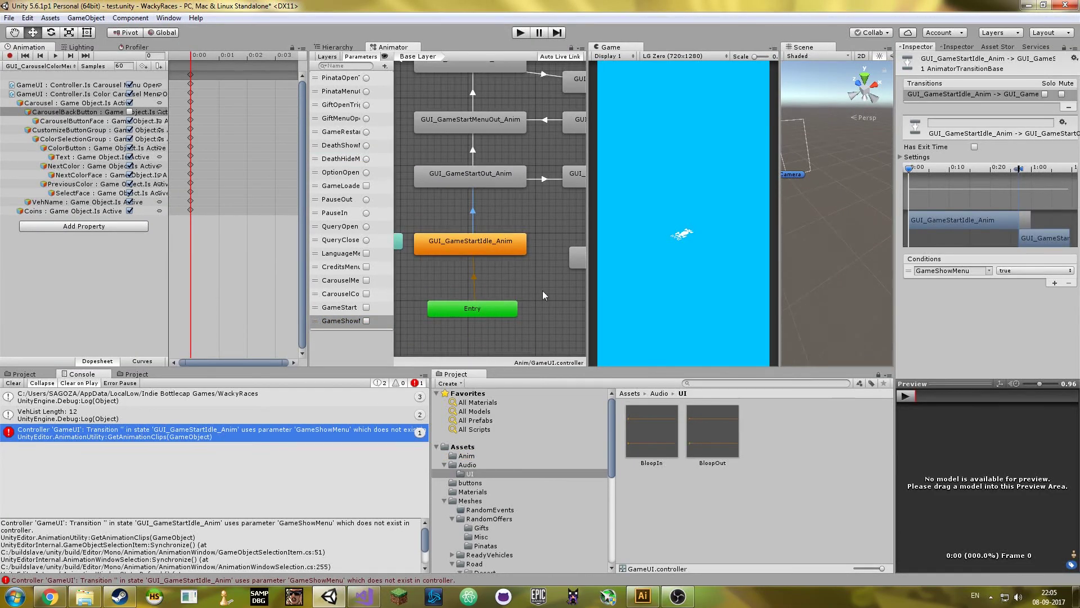
- Run the game, then select GUI_GameStartOut_Anim and switch the Animation window clip to it
{"action": "key", "text": "alt+Tab"}
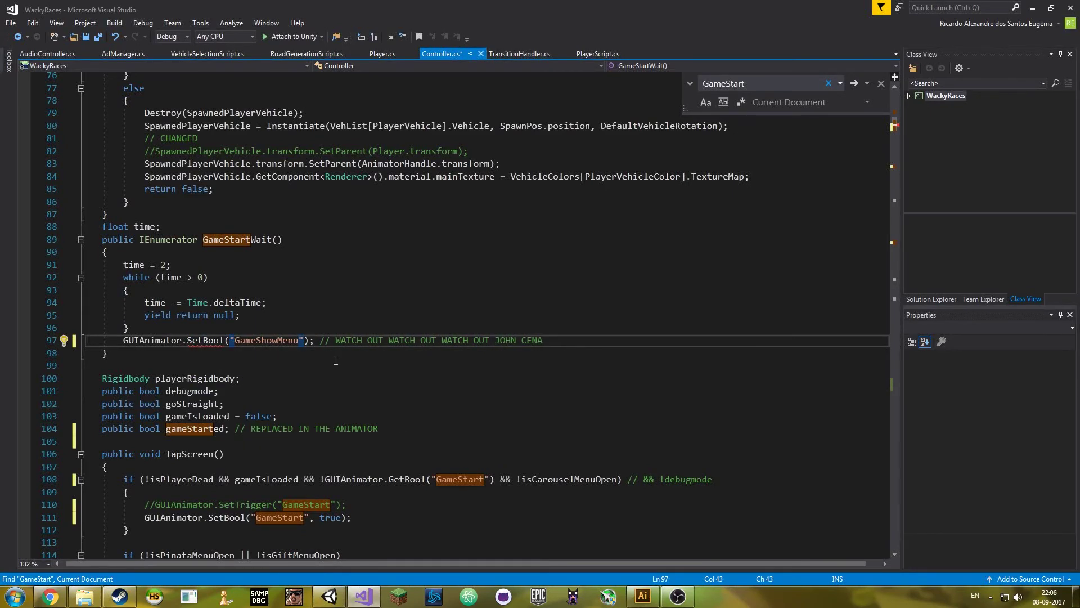
{"action": "key", "text": "alt+Tab"}
{"action": "key", "text": "alt+Tab"}
{"action": "key", "text": "alt+Tab"}
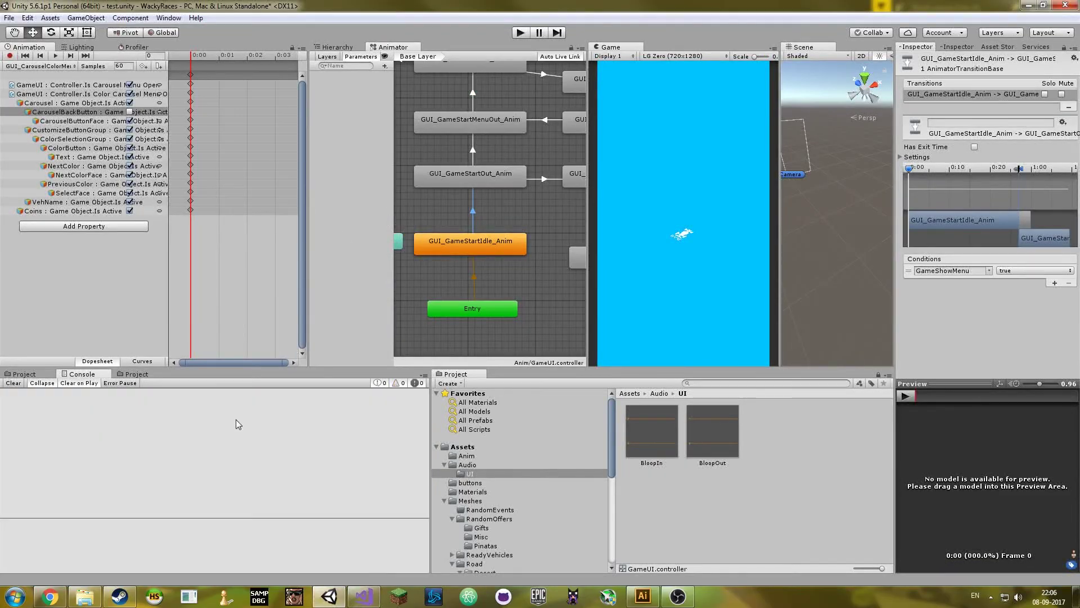
{"action": "key", "text": "ctrl+p"}
{"action": "key", "text": "ctrl+p"}
{"action": "left_click", "coordinate": [487, 180]}
{"action": "left_click", "coordinate": [40, 66]}
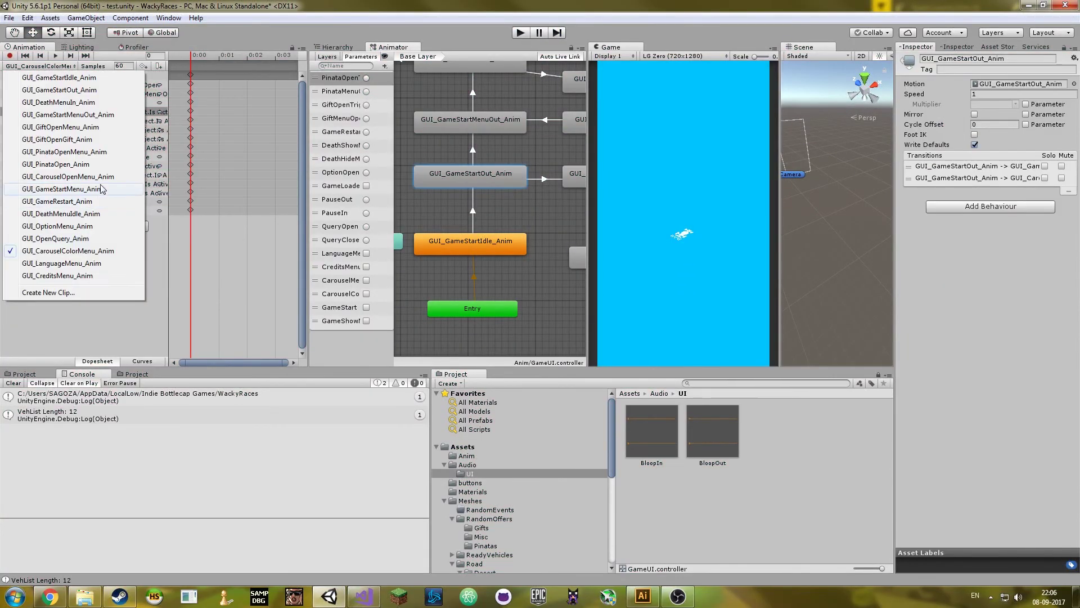
{"action": "left_click", "coordinate": [59, 90]}
{"action": "left_click", "coordinate": [204, 58]}
{"action": "left_click", "coordinate": [141, 181]}
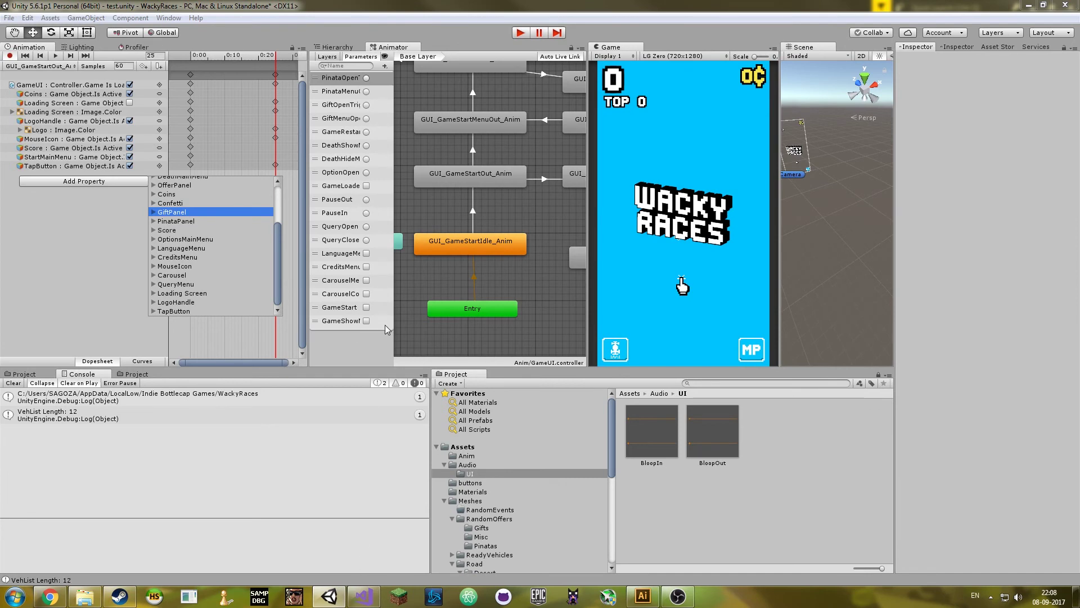
- Create an empty state in the GameUI animator graph and rename it as a fix reminder
{"action": "left_click", "coordinate": [472, 211]}
{"action": "middle_click_drag", "start_coordinate": [515, 241], "coordinate": [512, 296]}
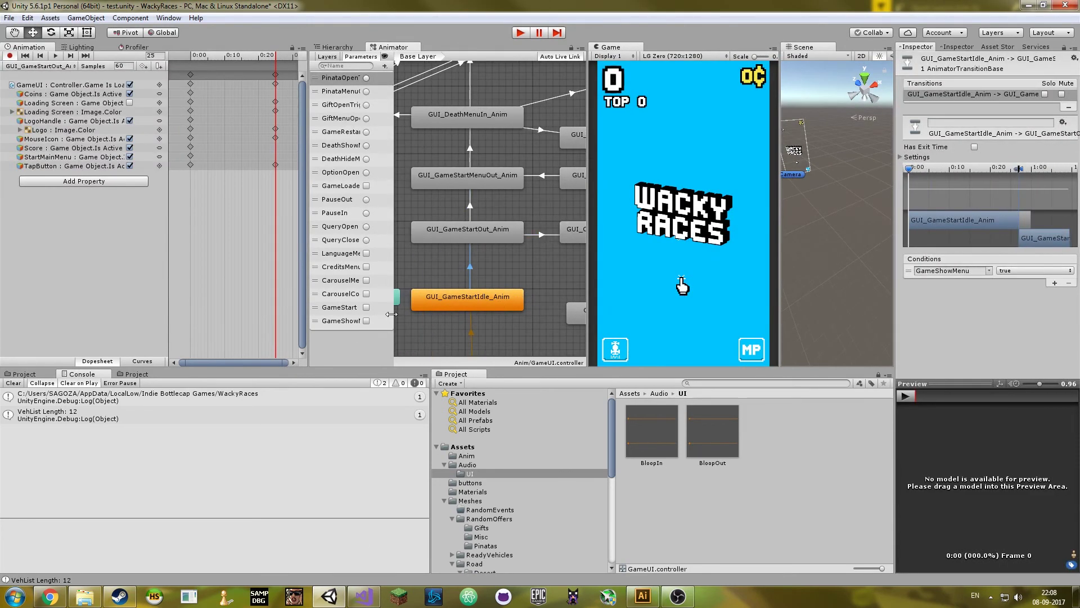
{"action": "right_click", "coordinate": [495, 265]}
{"action": "left_click", "coordinate": [557, 274]}
{"action": "left_click", "coordinate": [463, 244]}
{"action": "middle_click_drag", "start_coordinate": [462, 244], "coordinate": [495, 229]}
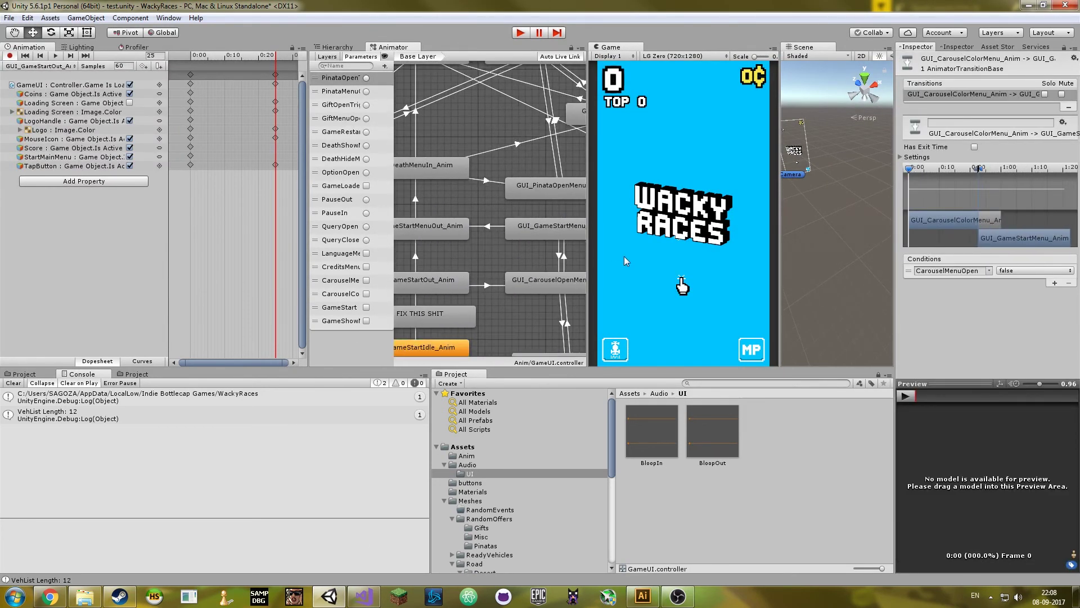
{"action": "left_click", "coordinate": [494, 230]}
{"action": "mouse_move", "coordinate": [394, 173]}
{"action": "left_mouse_down"}
{"action": "mouse_move", "coordinate": [472, 173]}
{"action": "mouse_move", "coordinate": [443, 173]}
{"action": "left_mouse_up"}
{"action": "left_click", "coordinate": [366, 158]}
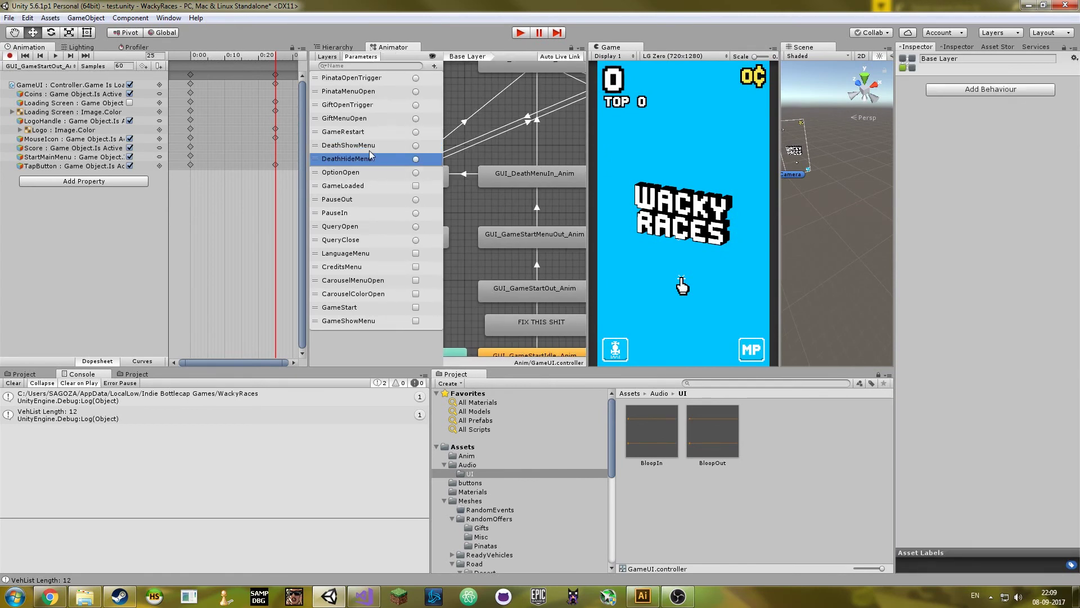
{"action": "type", "text": "DeathMenuOpen"}
- Delete the DeathShowMenu parameter from the Parameters list
{"action": "left_click", "coordinate": [366, 145]}
{"action": "key", "text": "Delete"}
{"action": "key", "text": "Return"}
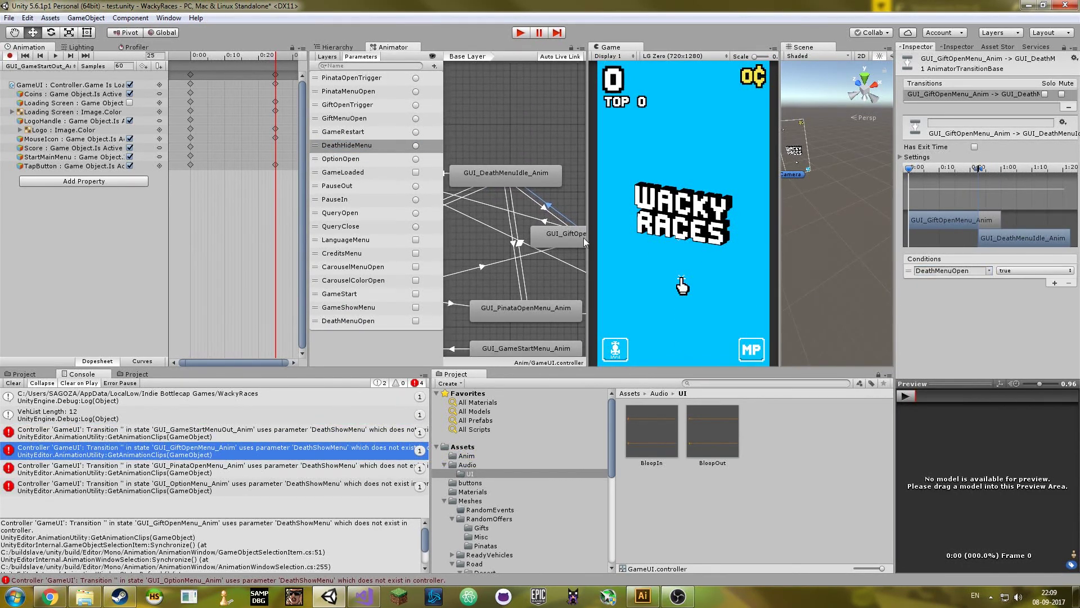
- Find the DeathShowMenu and isPlayerDead references in Controller.cs
{"action": "key", "text": "alt+Tab"}
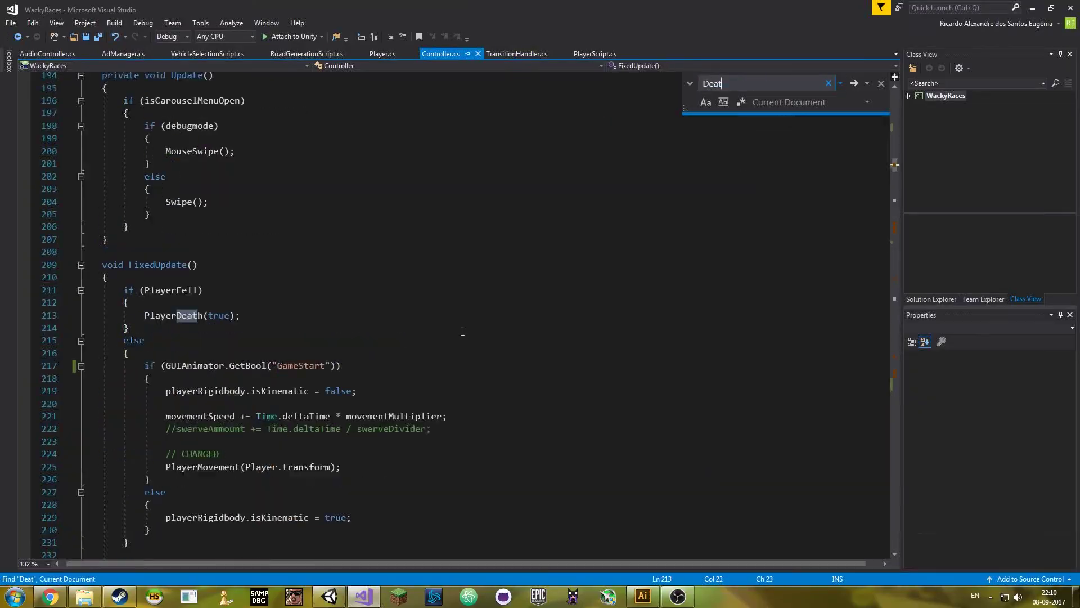
{"action": "key", "text": "ctrl+f"}
{"action": "type", "text": "DeathShowMenu"}
{"action": "key", "text": "ctrl+minus"}
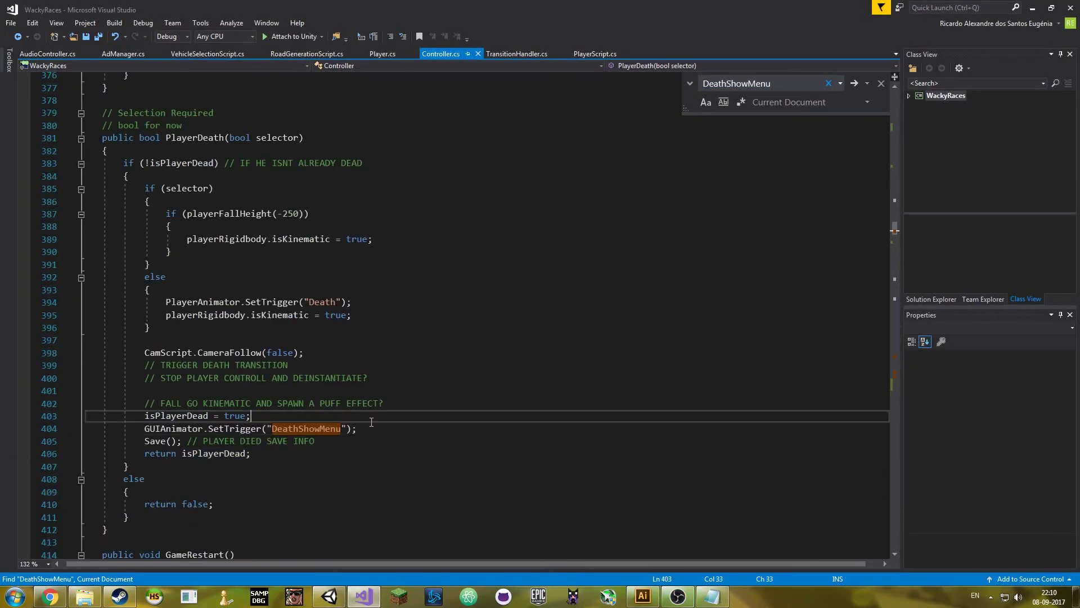
{"action": "key", "text": "Return"}
{"action": "left_click", "coordinate": [209, 416]}
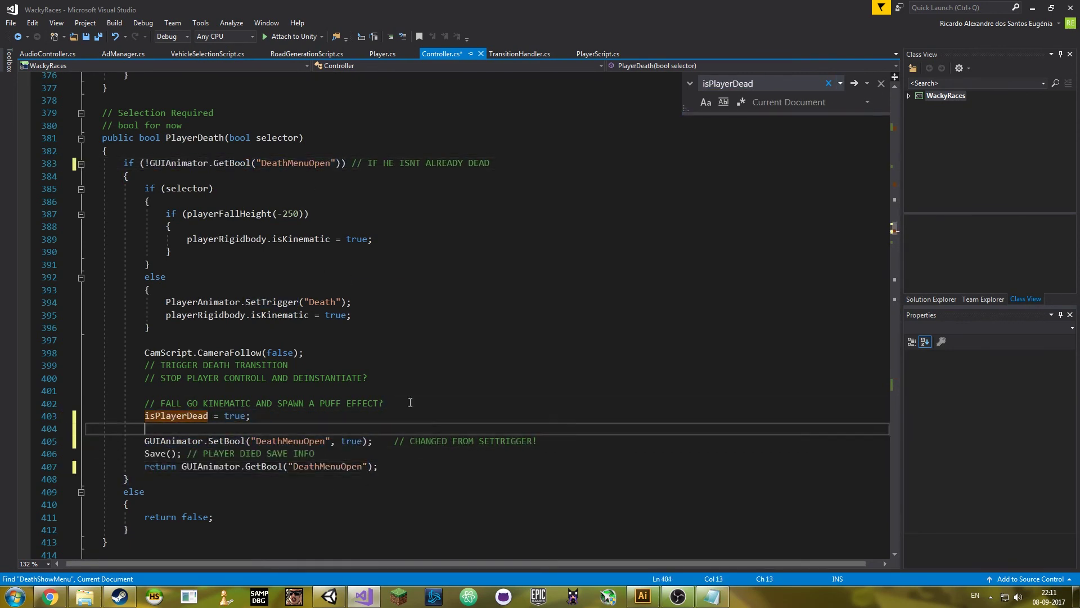
{"action": "key", "text": "ctrl+z"}
{"action": "key", "text": "ctrl+z"}
- Make PlayerDeath use SetBool("PlayerIsDead", true) and save Controller.cs
{"action": "key", "text": "ctrl+f"}
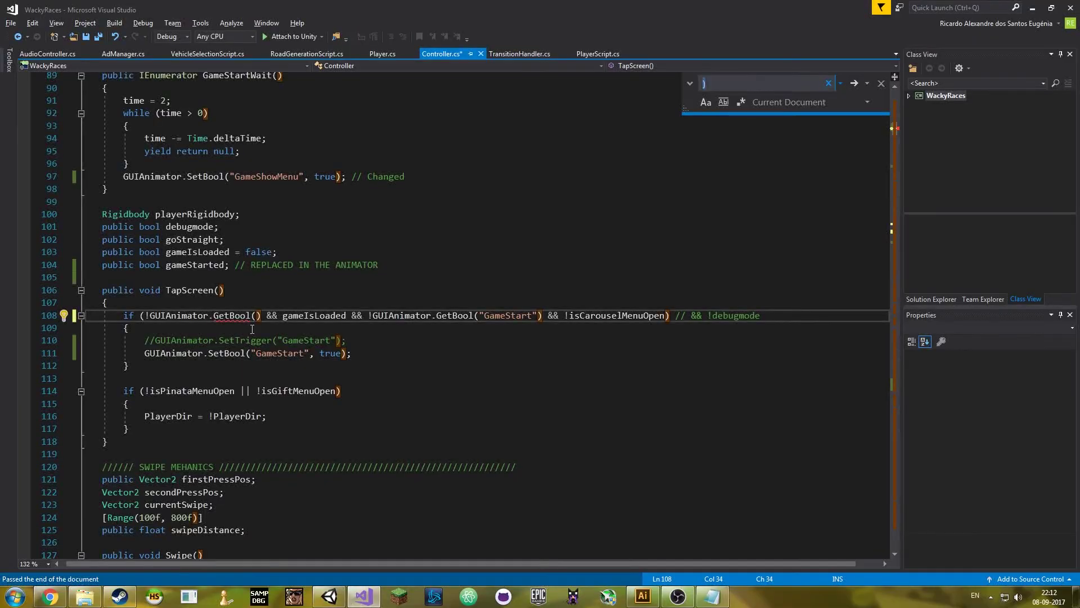
{"action": "type", "text": "isPlayer"}
{"action": "scroll", "coordinate": [460, 474], "scroll_direction": "up", "scroll_amount": 10}
{"action": "scroll", "coordinate": [460, 474], "scroll_direction": "up", "scroll_amount": 10}
{"action": "scroll", "coordinate": [460, 474], "scroll_direction": "down", "scroll_amount": 20}
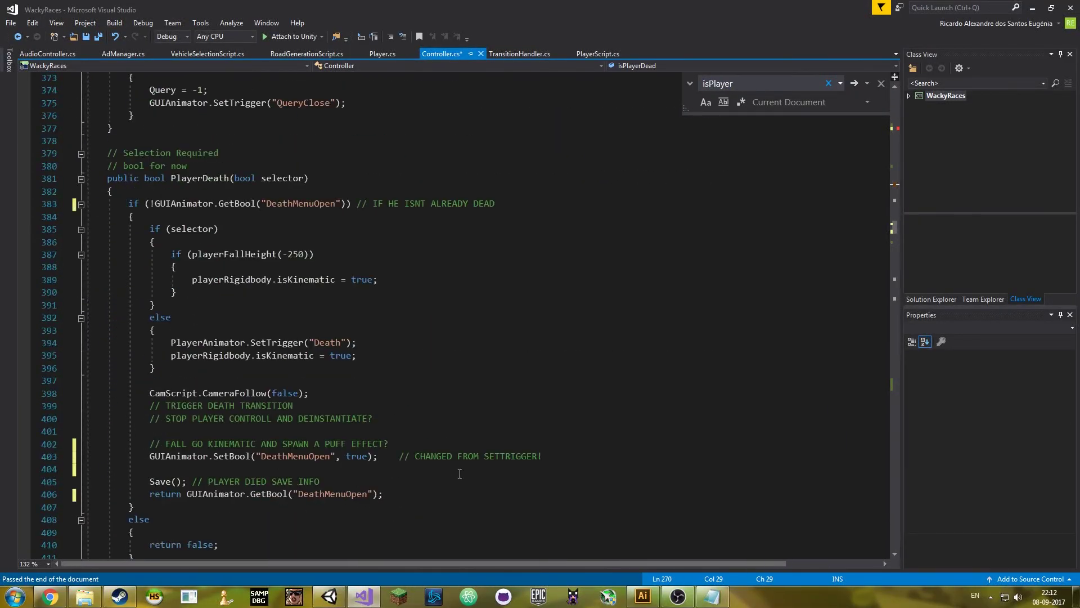
{"action": "key", "text": "ctrl+z"}
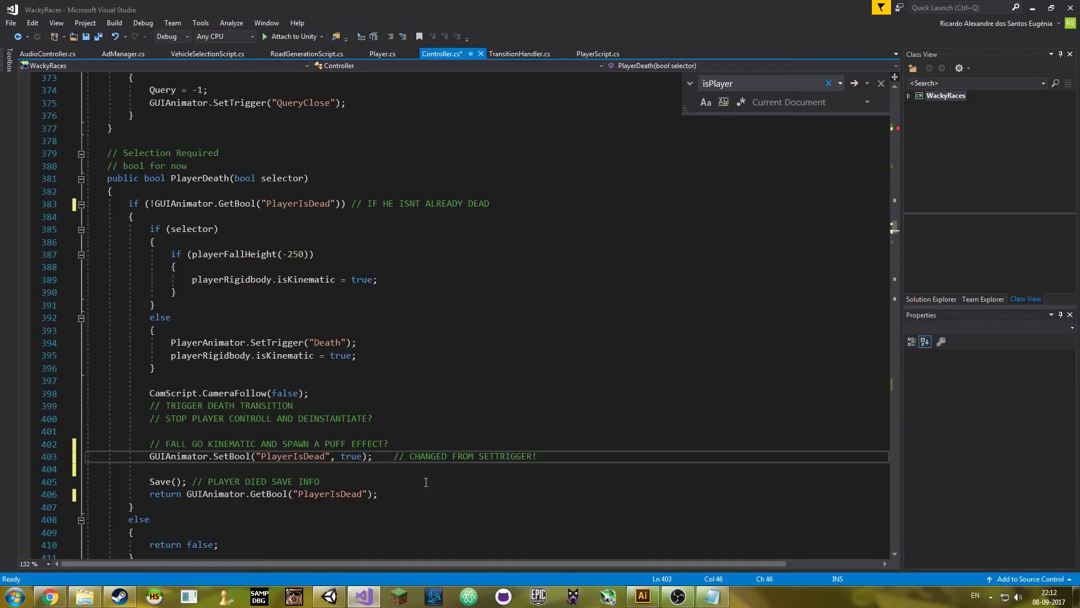
{"action": "key", "text": "ctrl+z"}
{"action": "key", "text": "ctrl+z"}
{"action": "key", "text": "ctrl+z"}
{"action": "key", "text": "ctrl+s"}
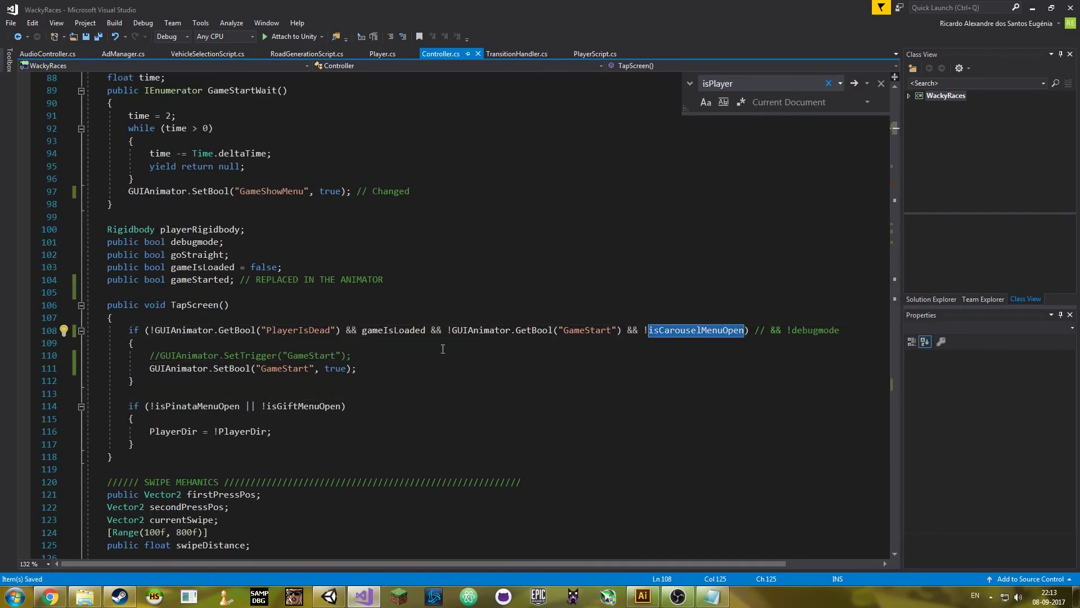
- Replace the isCarouselMenuOpen check in TapScreen with the CarouselMenuOpen animator bool, then review gameStarted uses
{"action": "key", "text": "ctrl+y"}
{"action": "scroll", "coordinate": [362, 311], "scroll_direction": "right", "scroll_amount": 1}
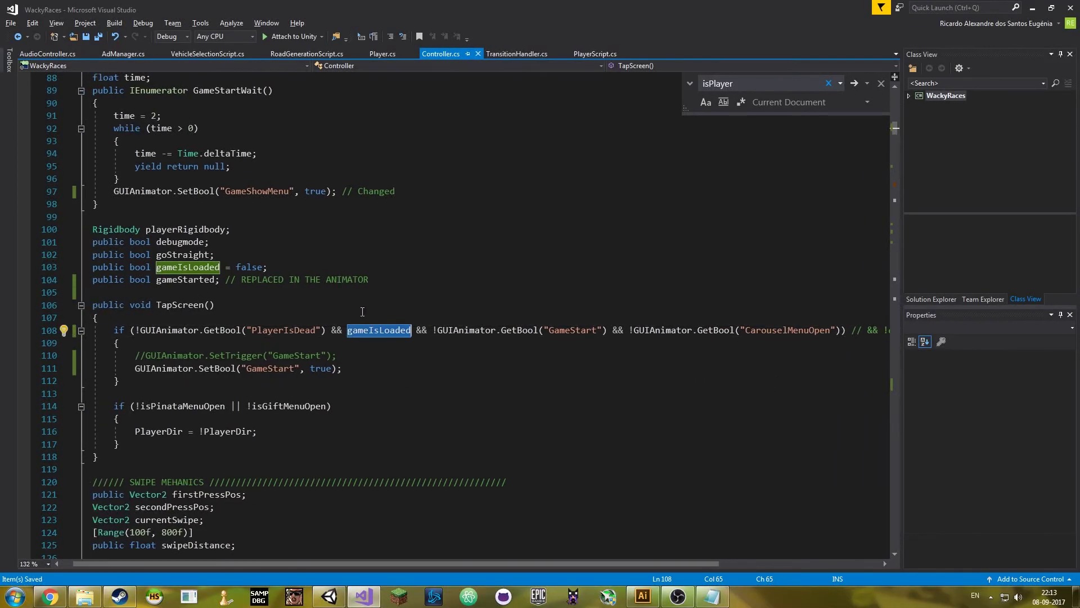
{"action": "double_click", "coordinate": [186, 279]}
{"action": "key", "text": "ctrl+f"}
{"action": "key", "text": "Return"}
{"action": "key", "text": "Return"}
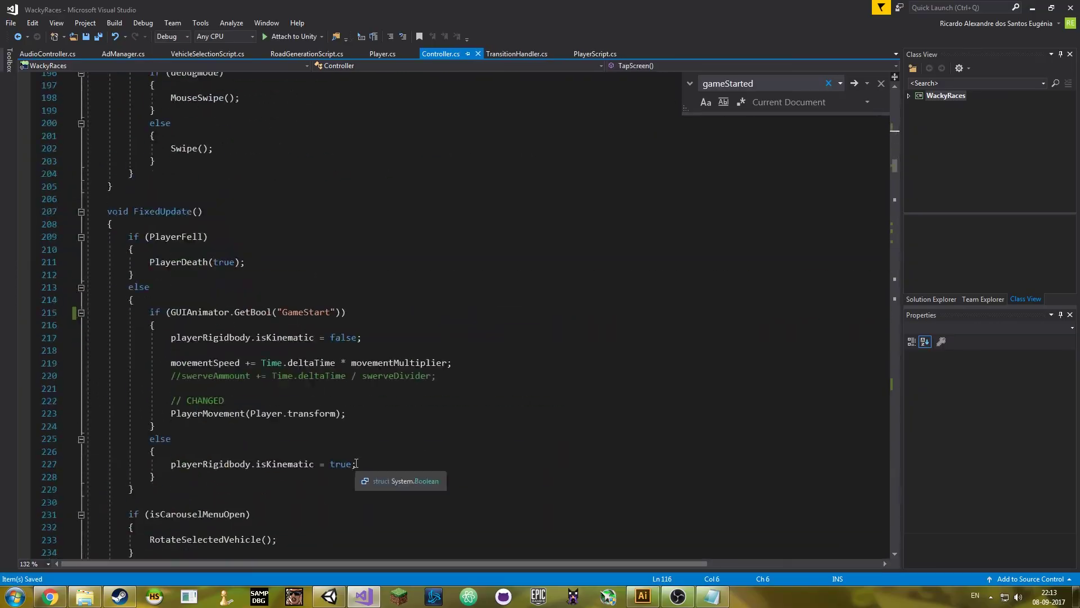
{"action": "scroll", "coordinate": [431, 320], "scroll_direction": "down", "scroll_amount": 8}
{"action": "key", "text": "alt+Tab"}
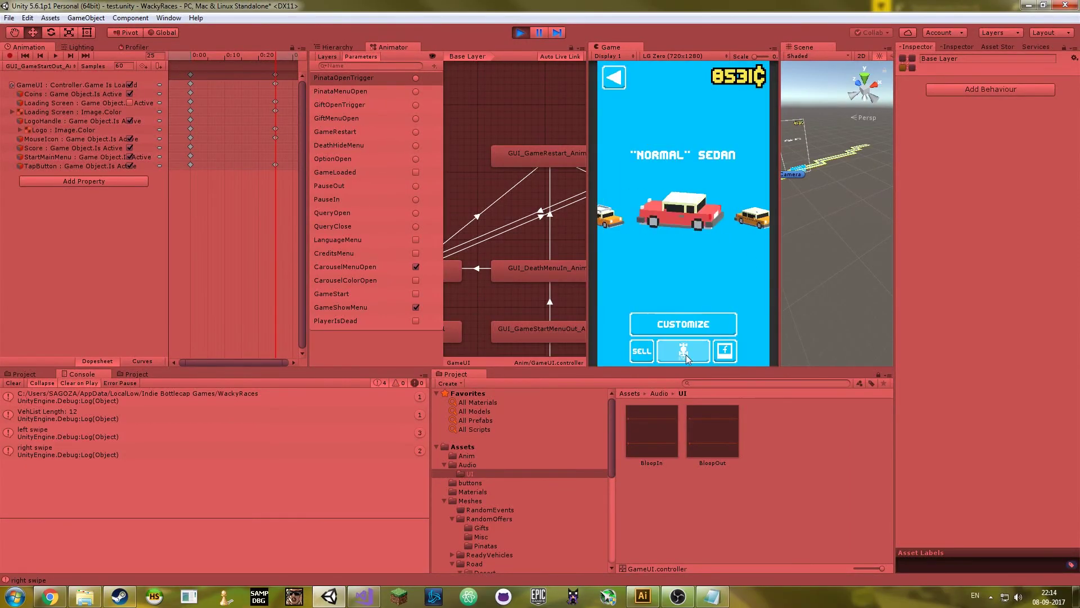
- Stop the game, rename the parameter to OptionMenuOpen, and check the death-menu-to-options transition condition
{"action": "left_click", "coordinate": [505, 245]}
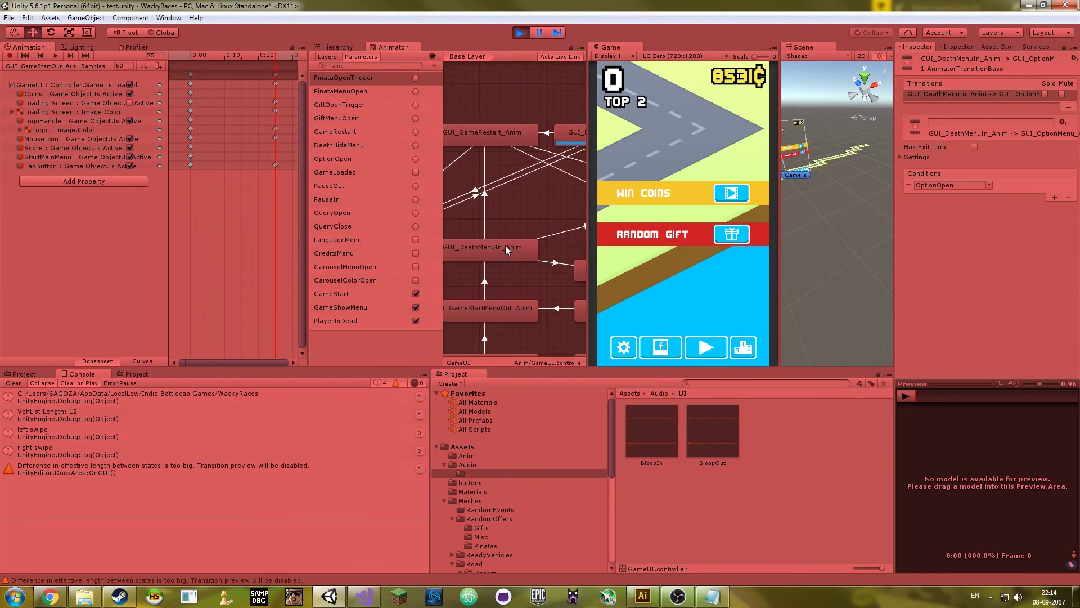
{"action": "left_click", "coordinate": [520, 32]}
{"action": "type", "text": "nMenuOpe"}
{"action": "key", "text": "Return"}
{"action": "left_click", "coordinate": [553, 217]}
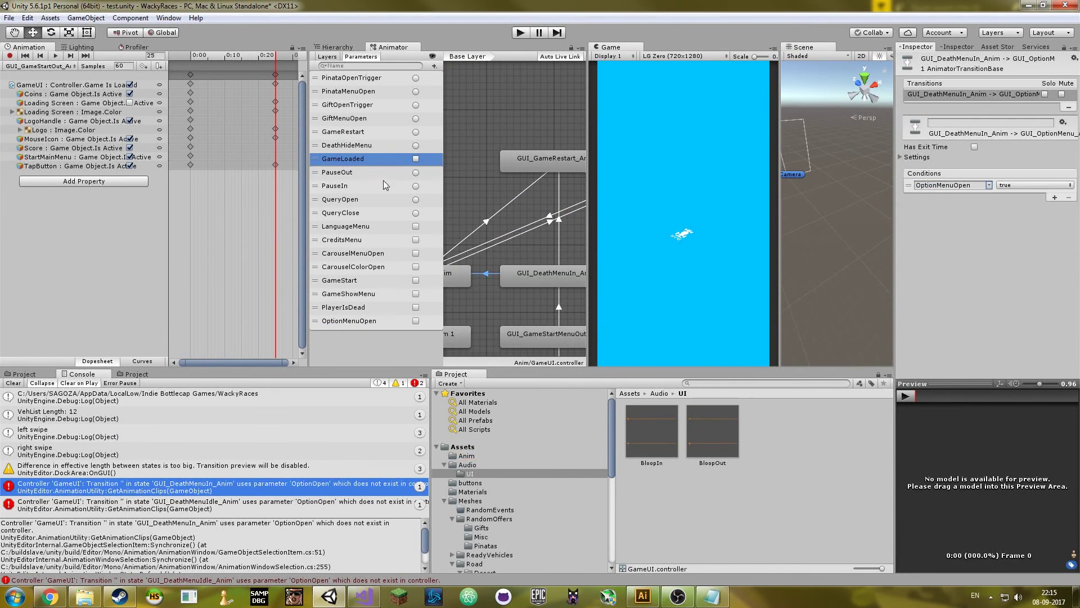
{"action": "left_click", "coordinate": [968, 271]}
- Make OptionEventMenu check GetBool("OptionMenuOpen") and set it true or false, then replay the game
{"action": "key", "text": "Escape"}
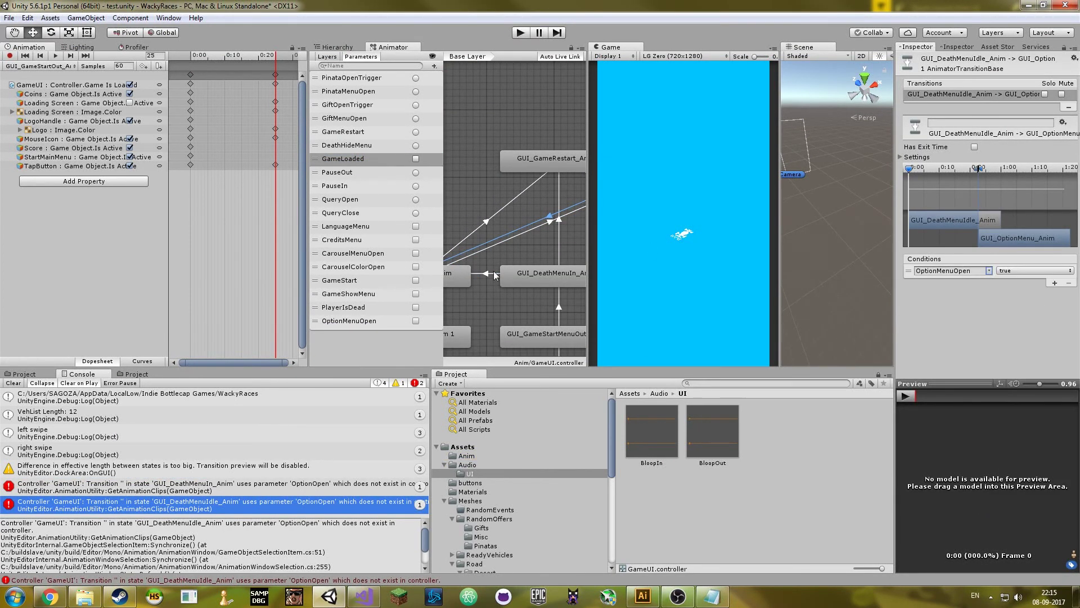
{"action": "key", "text": "alt+Tab"}
{"action": "type", "text": "OptionOpen"}
{"action": "key", "text": "Return"}
{"action": "type", "text": "GUIAnimator.GetBool(\"\")"}
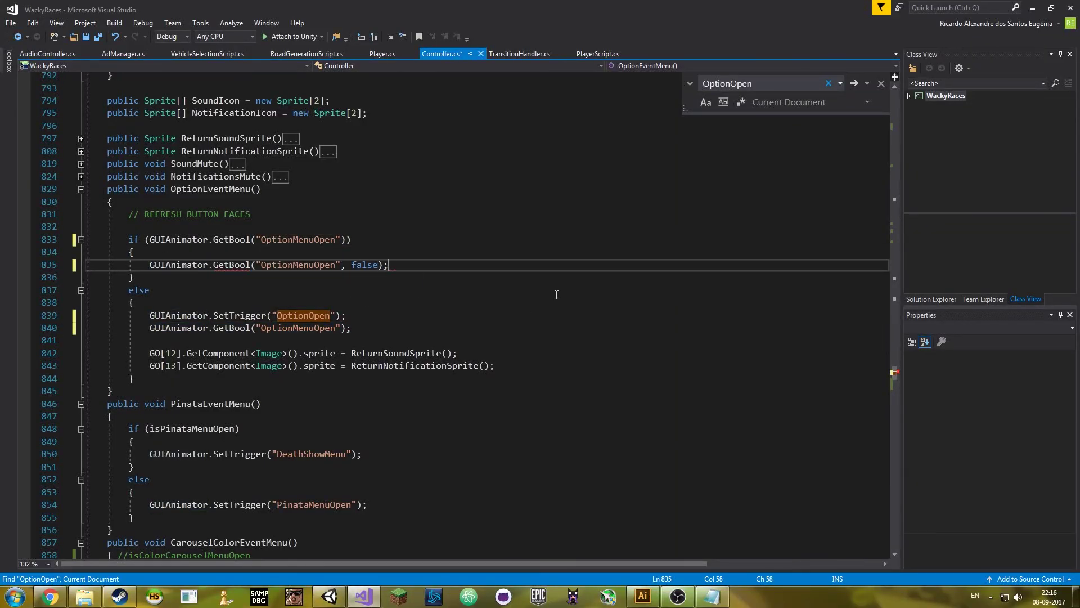
{"action": "key", "text": "ctrl+z"}
{"action": "key", "text": "ctrl+z"}
{"action": "key", "text": "ctrl+z"}
{"action": "type", "text": "rue"}
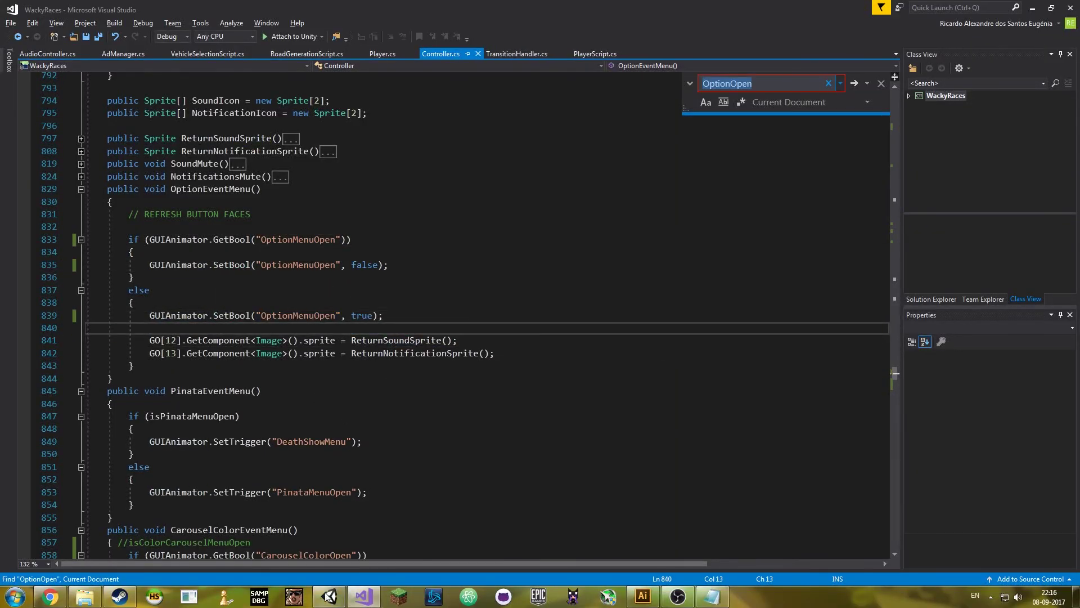
{"action": "key", "text": "alt+Tab"}
{"action": "left_click", "coordinate": [630, 337]}
- Start a run, crash the car, then open and close Options back to the death screen
{"action": "left_click", "coordinate": [640, 339]}
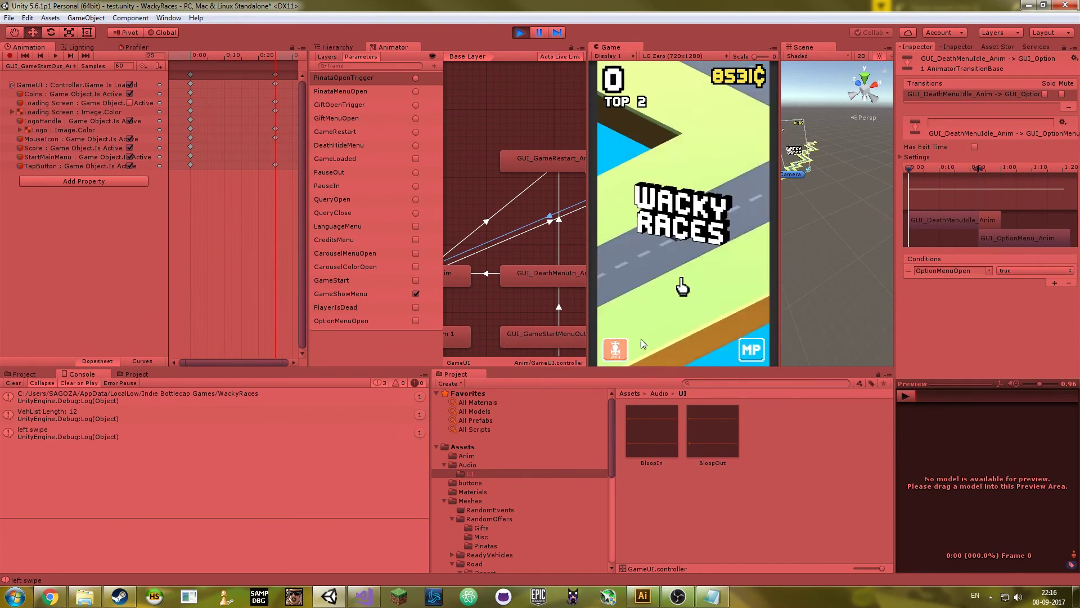
{"action": "left_click", "coordinate": [644, 310]}
{"action": "left_click_drag", "start_coordinate": [650, 279], "coordinate": [519, 285]}
{"action": "key", "text": "ctrl+p"}
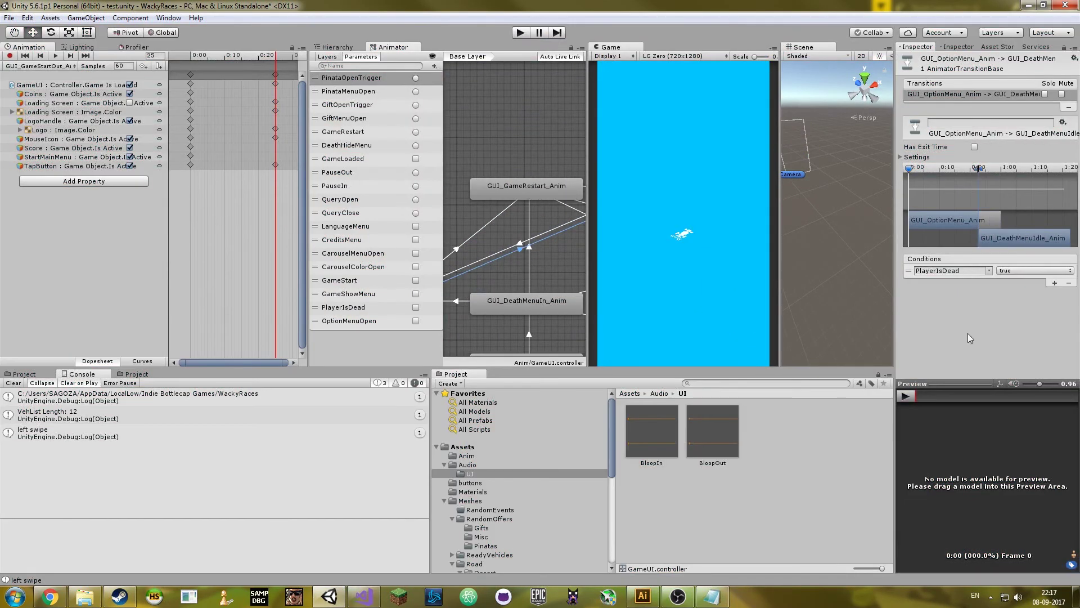
{"action": "key", "text": "ctrl+p"}
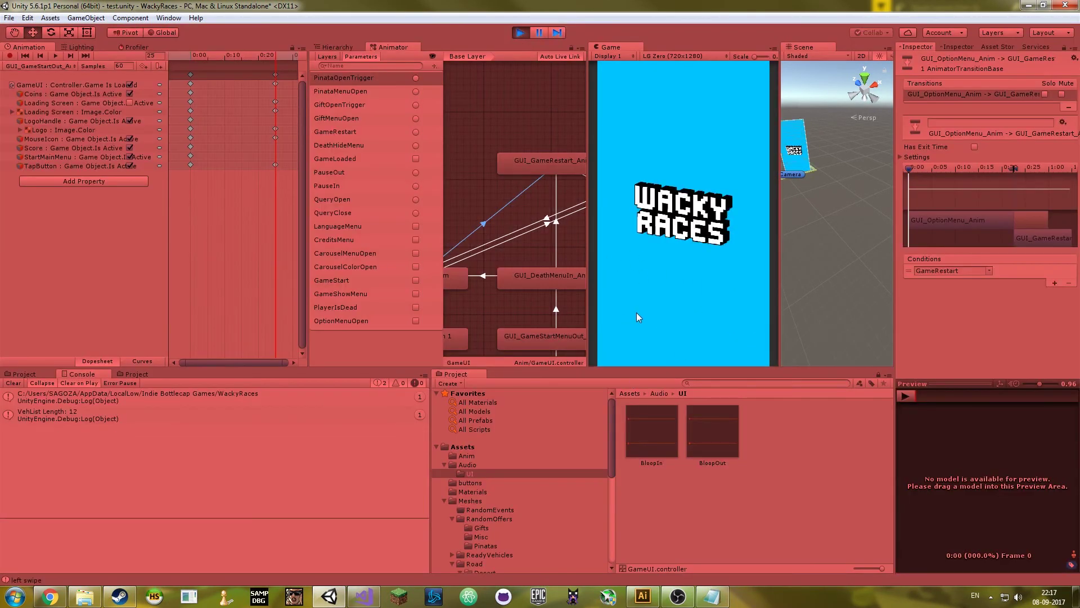
{"action": "left_click", "coordinate": [632, 258]}
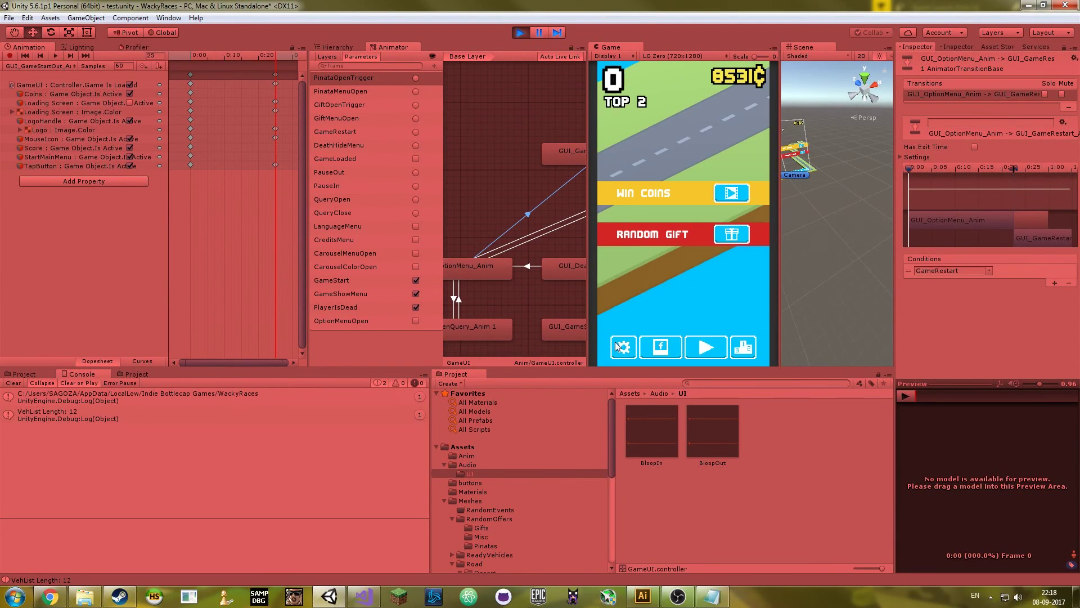
{"action": "left_click", "coordinate": [457, 290]}
- Change GetBool("GameStart") to GetBool("GameStarted") in GameStart() and FixedUpdate(), then return to Unity
{"action": "key", "text": "alt+Tab"}
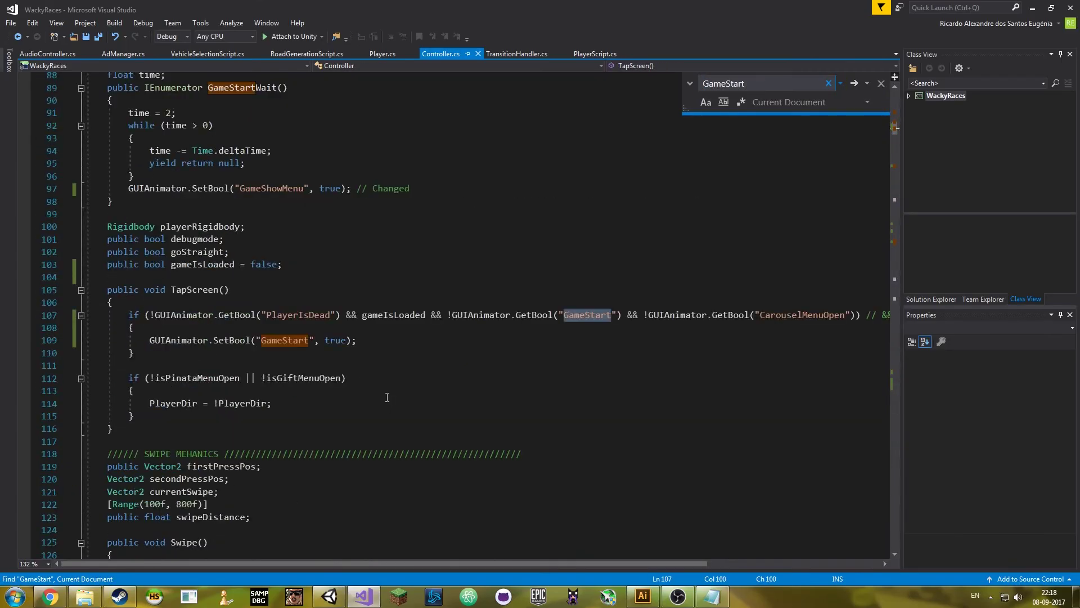
{"action": "key", "text": "Return"}
{"action": "key", "text": "ctrl+v"}
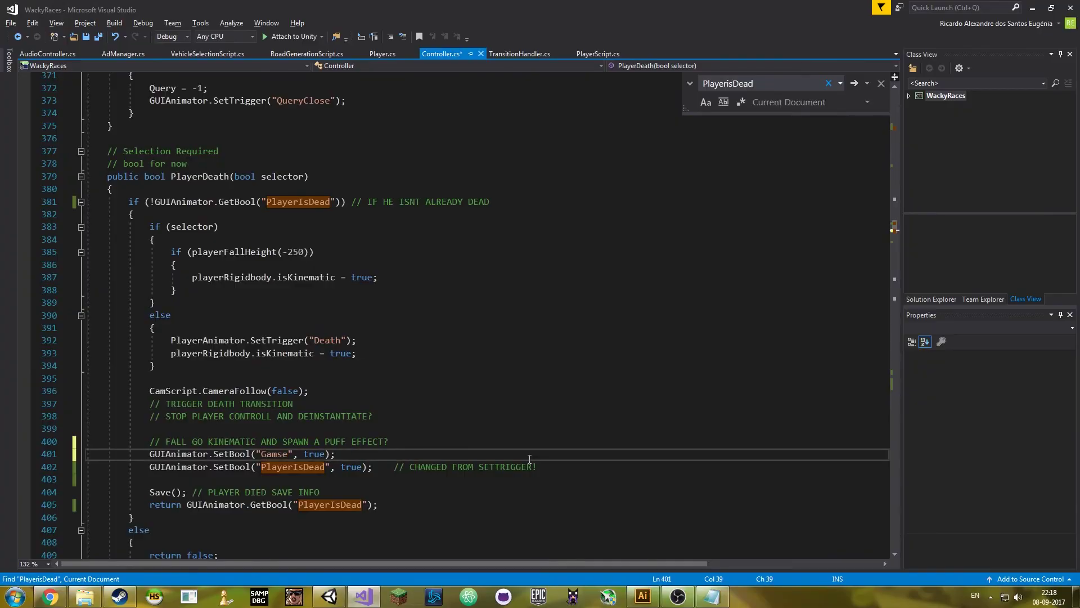
{"action": "key", "text": "alt+Tab"}
{"action": "key", "text": "alt+Tab"}
{"action": "type", "text": "GameStart"}
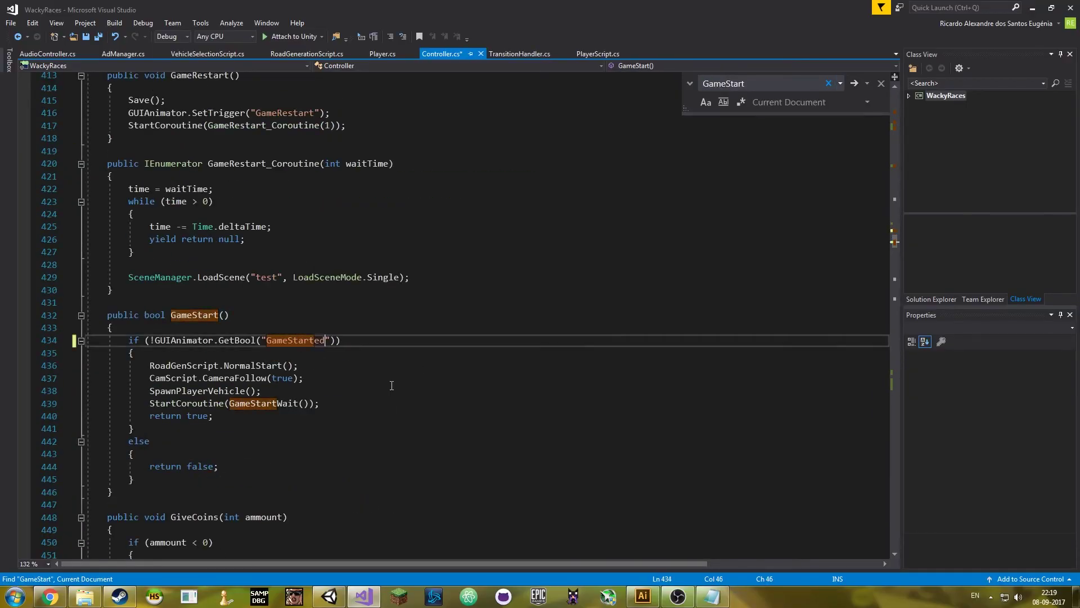
{"action": "key", "text": "Return"}
{"action": "key", "text": "Return"}
{"action": "key", "text": "Return"}
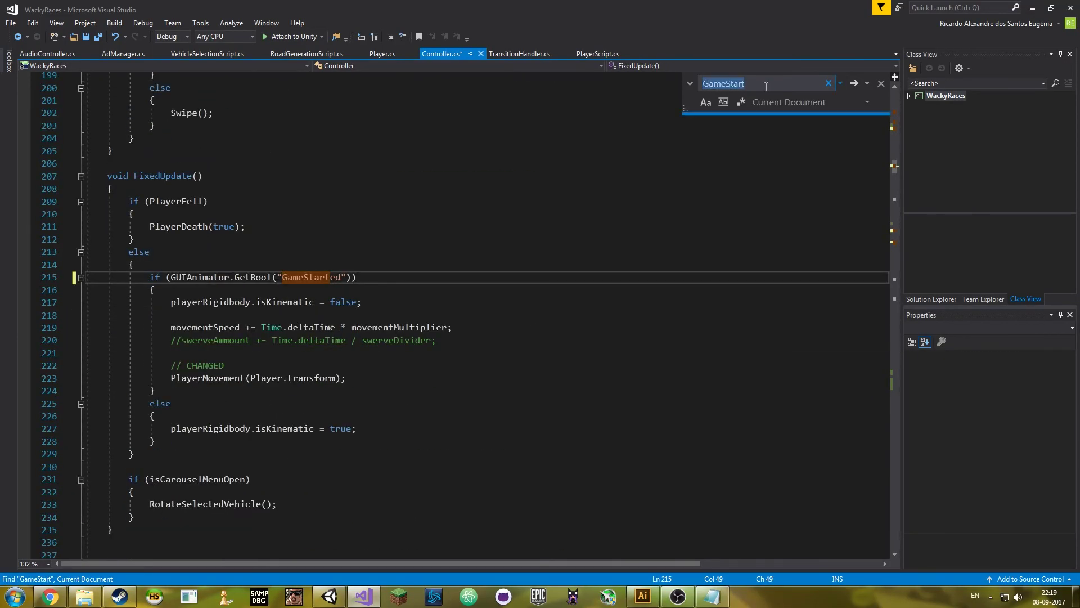
{"action": "key", "text": "Escape"}
{"action": "type", "text": "`ed"}
{"action": "key", "text": "alt+Tab"}
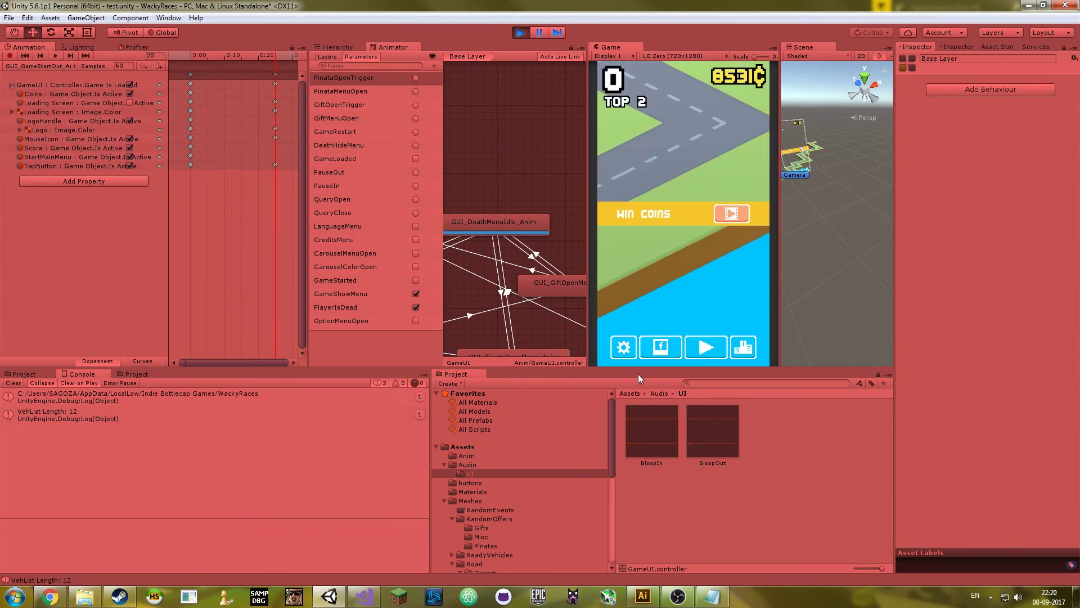
- Play-test the delete-save confirmation and the back navigation, then stop the game
{"action": "left_click", "coordinate": [528, 249]}
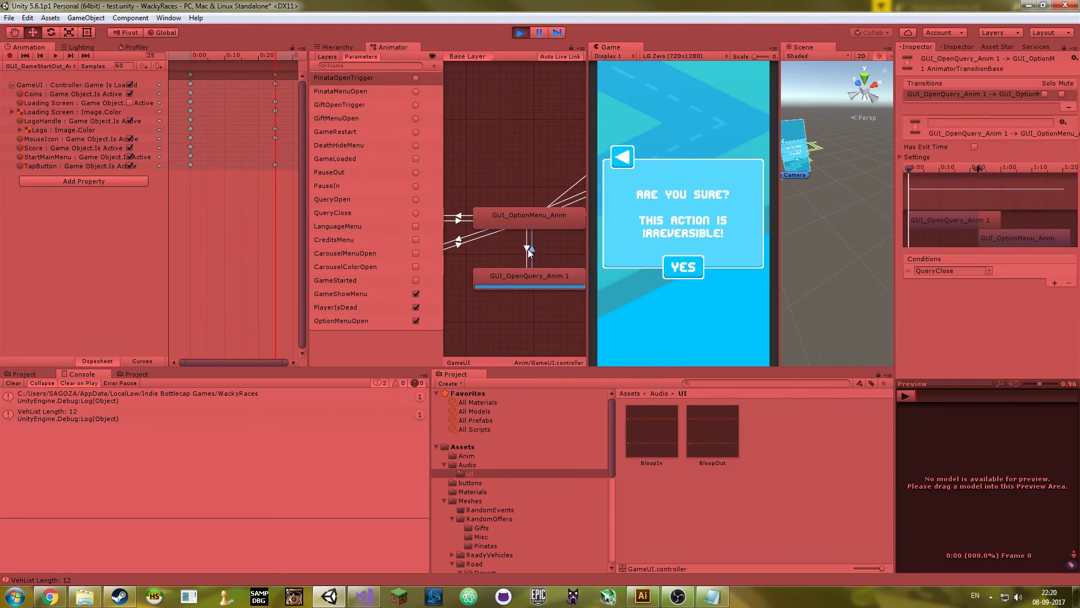
{"action": "left_click", "coordinate": [614, 82]}
{"action": "left_click", "coordinate": [613, 81]}
{"action": "left_click", "coordinate": [361, 159]}
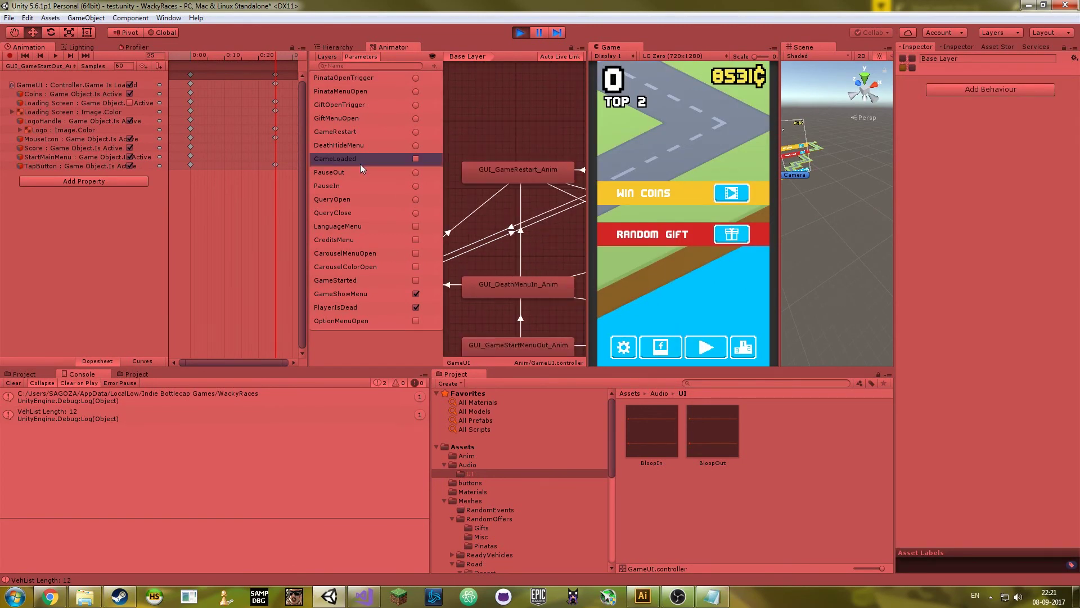
{"action": "left_click", "coordinate": [520, 32]}
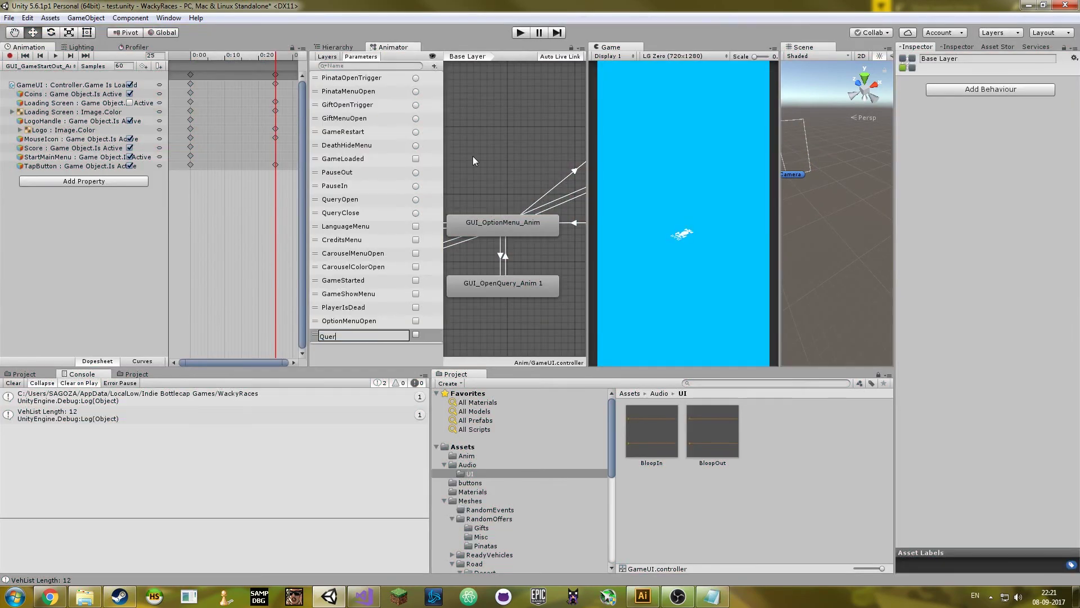
- Inspect the query-to-options and carousel-to-query transitions in the GameUI animator
{"action": "left_click", "coordinate": [503, 258]}
{"action": "middle_click_drag", "start_coordinate": [503, 258], "coordinate": [497, 197]}
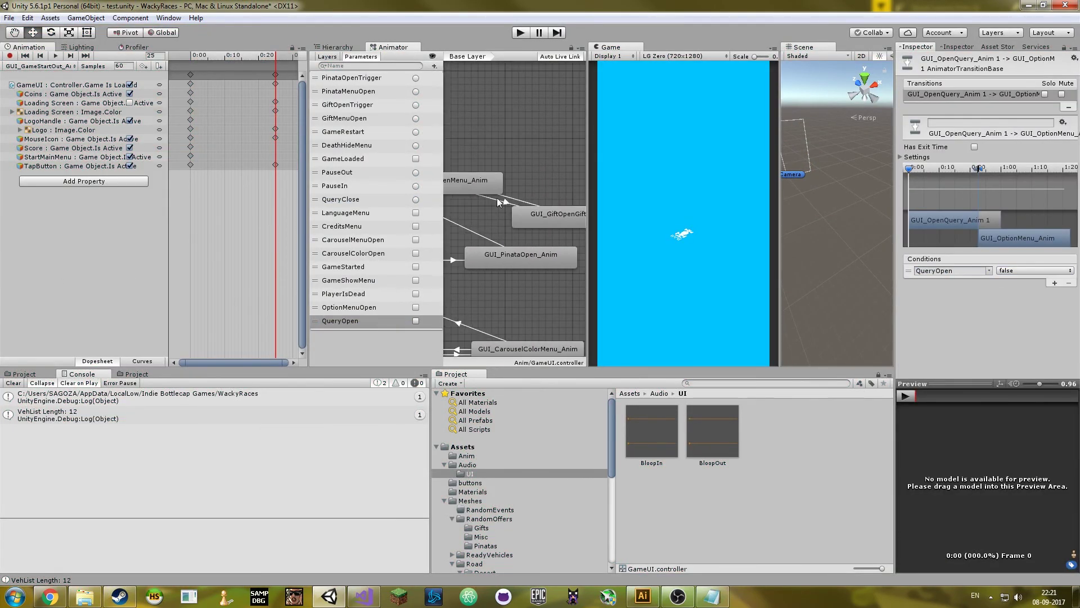
{"action": "left_click", "coordinate": [535, 292]}
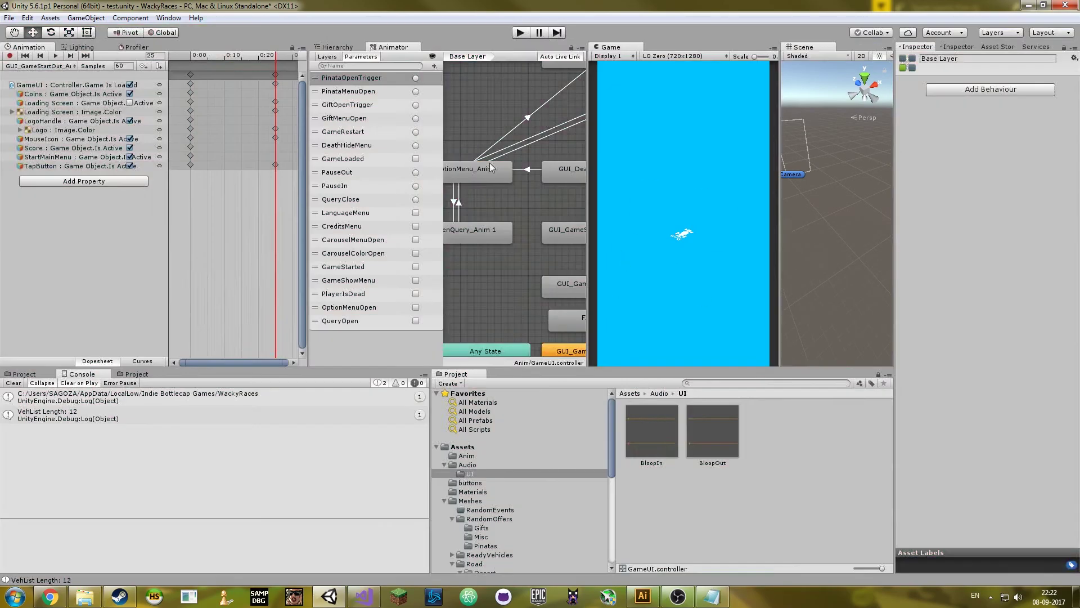
- Replace the QueryOpen trigger call with GUIAnimator.SetBool("QueryOpen", true) and save Controller.cs
{"action": "key", "text": "alt+Tab"}
{"action": "key", "text": "ctrl+Return"}
{"action": "type", "text": "GUIAnimator.SetBool(\"QueryOpen\""}
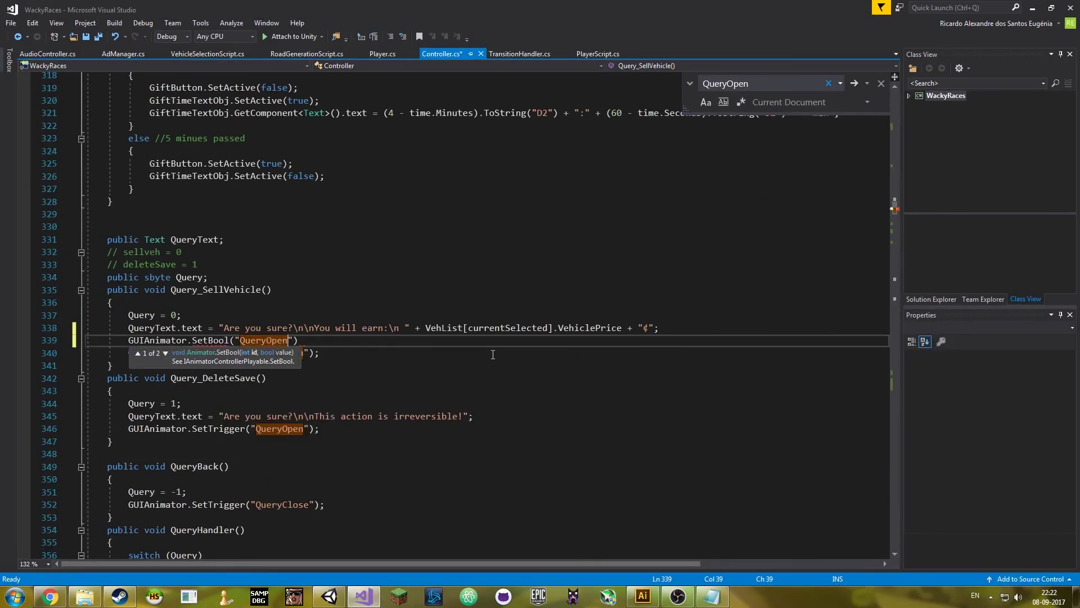
{"action": "type", "text": ", true)"}
{"action": "key", "text": "ctrl+shift+l"}
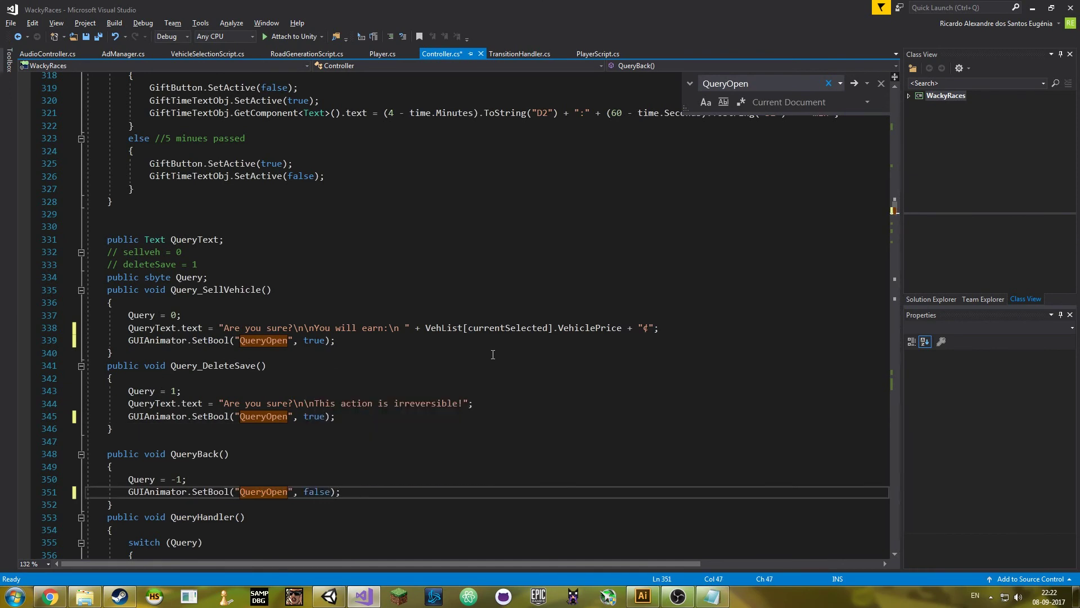
{"action": "scroll", "coordinate": [354, 308], "scroll_direction": "down", "scroll_amount": 5}
{"action": "key", "text": "ctrl+s"}
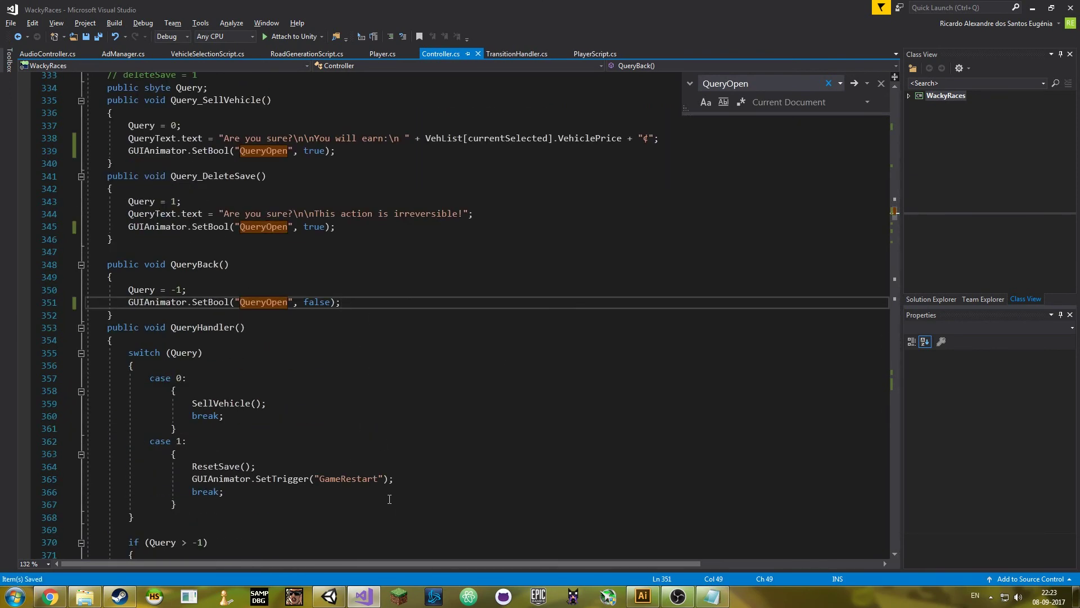
- Play-test the game again up to the sell confirmation
{"action": "key", "text": "alt+Tab"}
{"action": "key", "text": "ctrl+p"}
{"action": "left_click", "coordinate": [651, 338]}
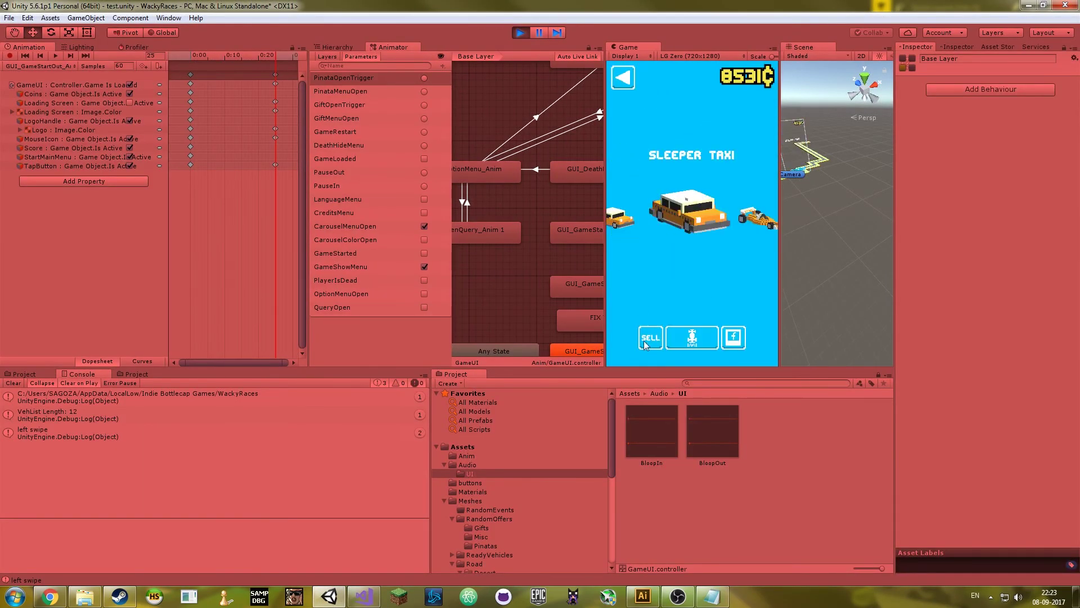
- Play-test selling a vehicle and driving through the game screens, then stop
{"action": "left_click", "coordinate": [644, 340]}
{"action": "left_click", "coordinate": [686, 266]}
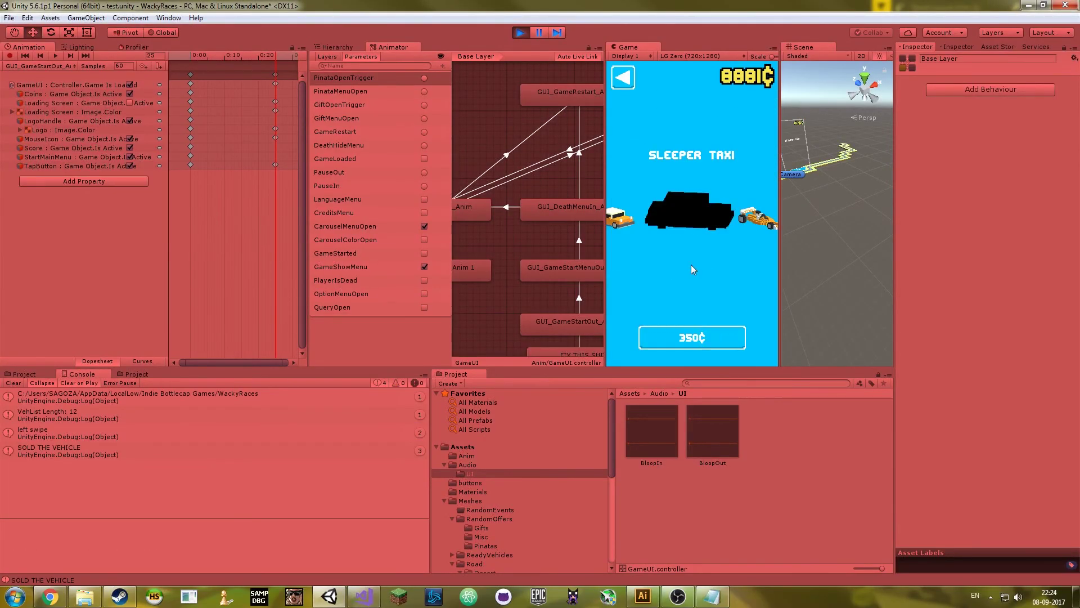
{"action": "left_click", "coordinate": [691, 269]}
{"action": "left_click_drag", "start_coordinate": [692, 285], "coordinate": [660, 280]}
{"action": "left_click", "coordinate": [673, 350]}
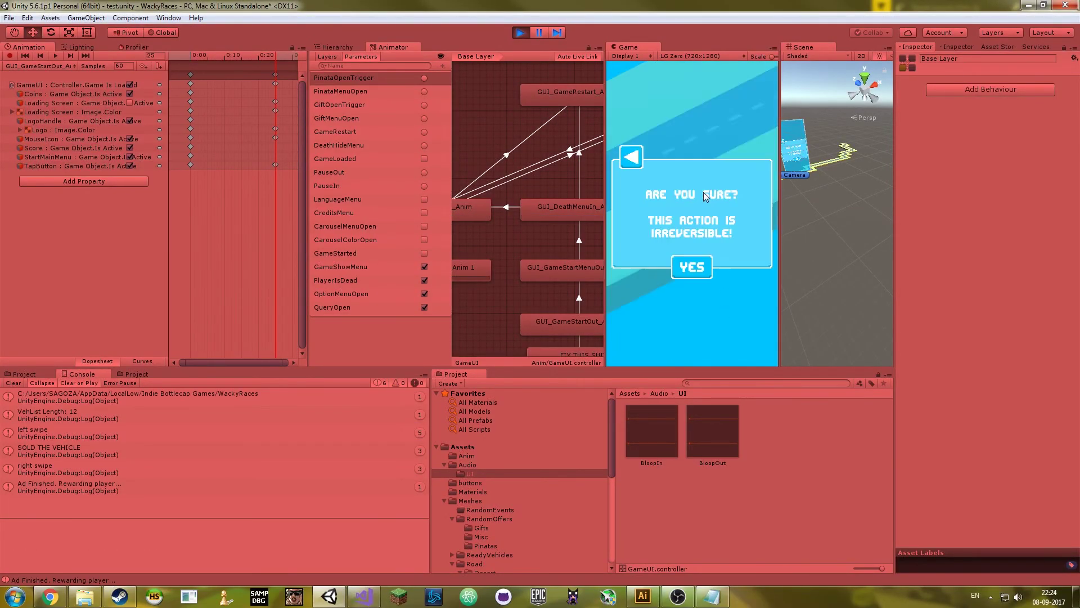
{"action": "left_click", "coordinate": [692, 330]}
{"action": "key", "text": "ctrl+p"}
- Delete the DeathHideMenu parameter, then play-test opening the gift menu
{"action": "key", "text": "Delete"}
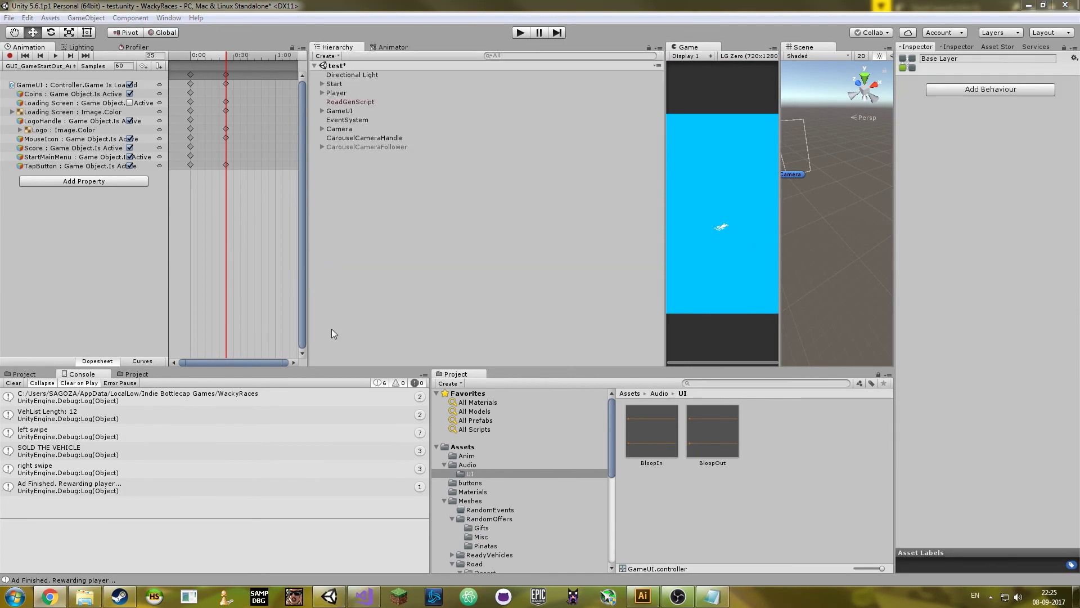
{"action": "left_click", "coordinate": [475, 204]}
{"action": "key", "text": "ctrl+p"}
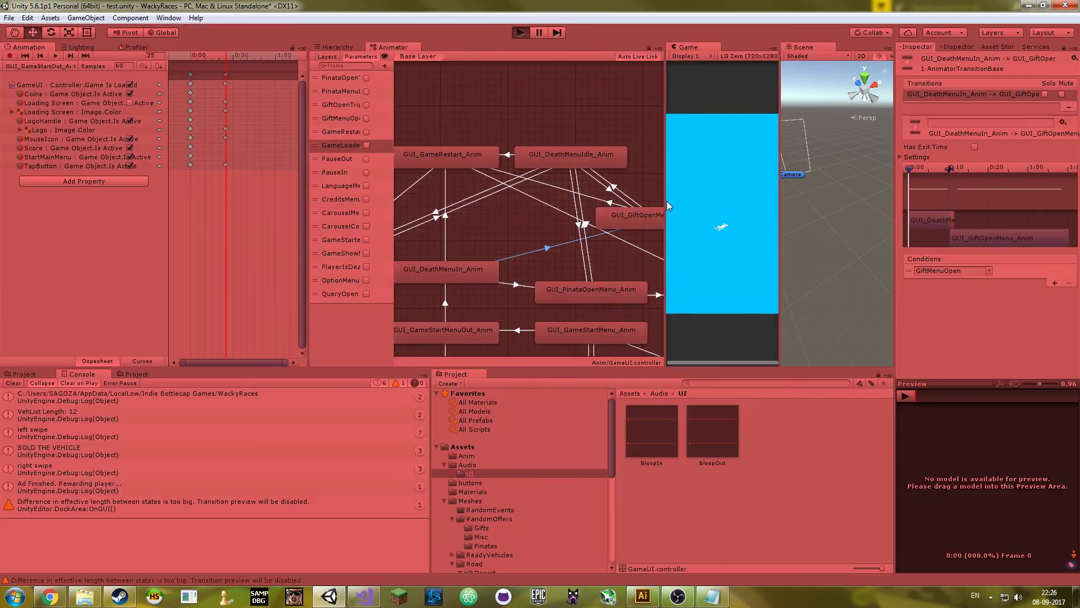
{"action": "left_click_drag", "start_coordinate": [666, 201], "coordinate": [605, 203]}
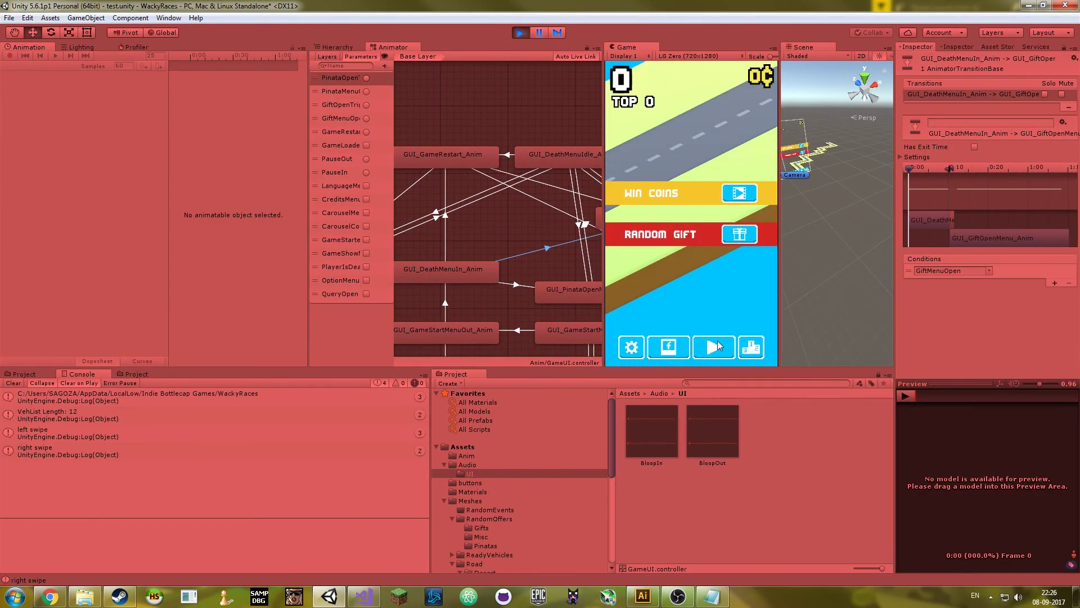
{"action": "left_click", "coordinate": [742, 194]}
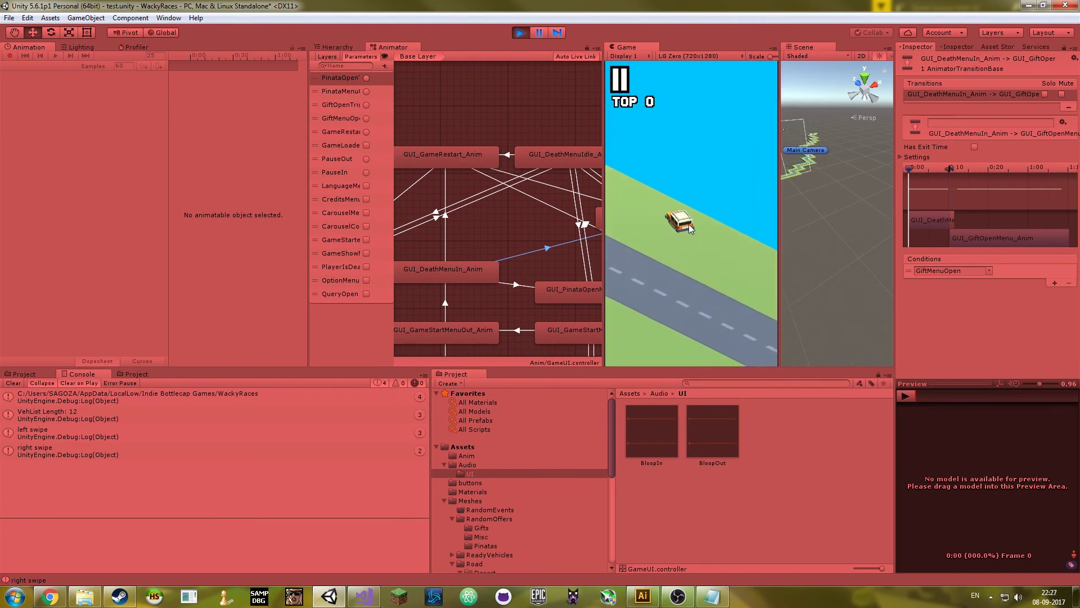
- Add a new Bool parameter named GiftMenuOpen to the GameUI animator
{"action": "key", "text": "ctrl+p"}
{"action": "left_click", "coordinate": [392, 149]}
{"action": "type", "text": "GiftMenuO"}
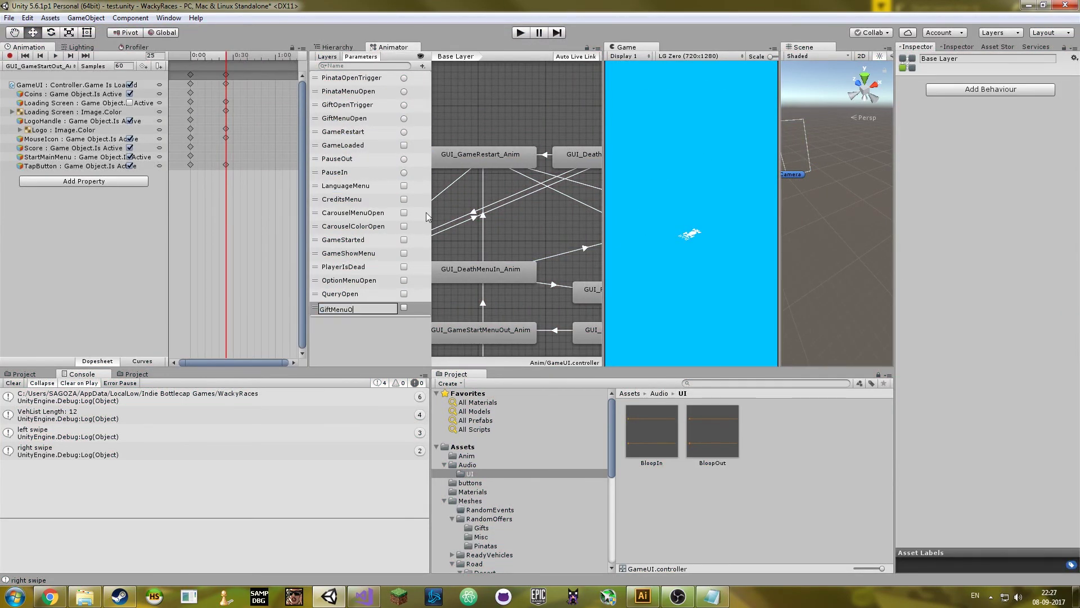
{"action": "type", "text": "pen"}
{"action": "key", "text": "Return"}
- Check the death-idle and gift-menu transitions, including the one named in the console error
{"action": "left_click", "coordinate": [514, 300]}
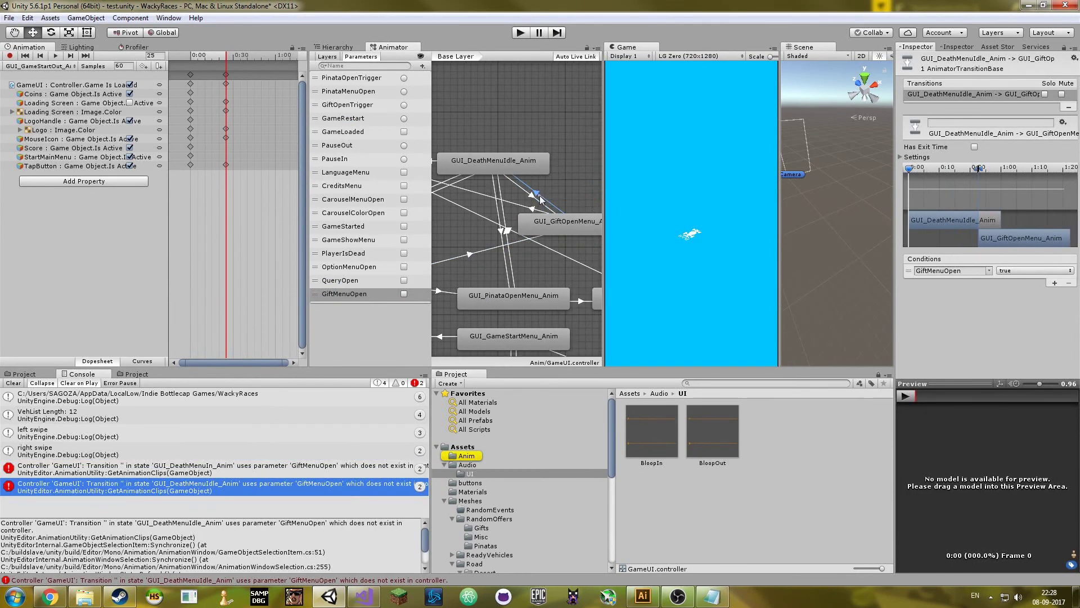
{"action": "left_click", "coordinate": [214, 469]}
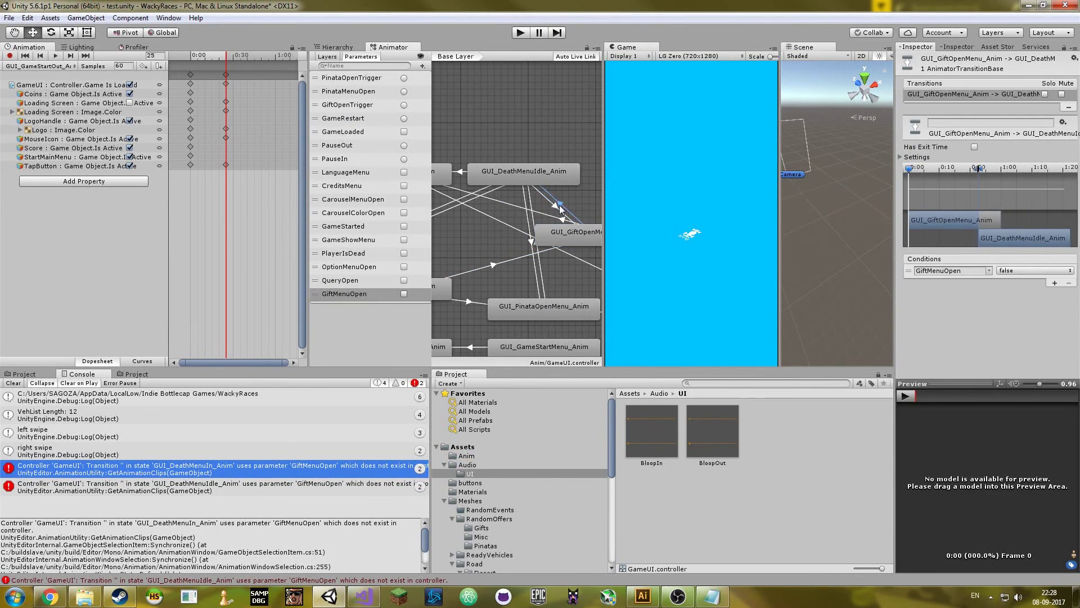
{"action": "left_click", "coordinate": [561, 209]}
{"action": "key", "text": "alt+Tab"}
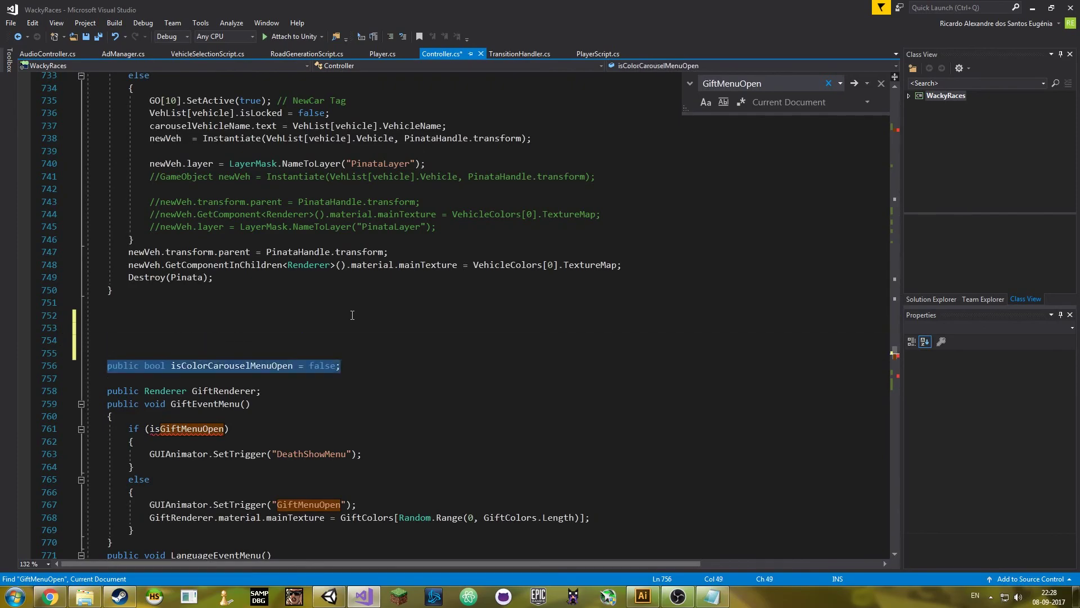
- Delete the isColorCarouselMenuOpen field and make the gift-menu check use GUIAnimator.GetBool("GiftMenuOpen")
{"action": "key", "text": "ctrl+x"}
{"action": "key", "text": "ctrl+x"}
{"action": "key", "text": "ctrl+x"}
{"action": "double_click", "coordinate": [191, 379]}
{"action": "type", "text": "GUIAnimator.GetBool(\""}
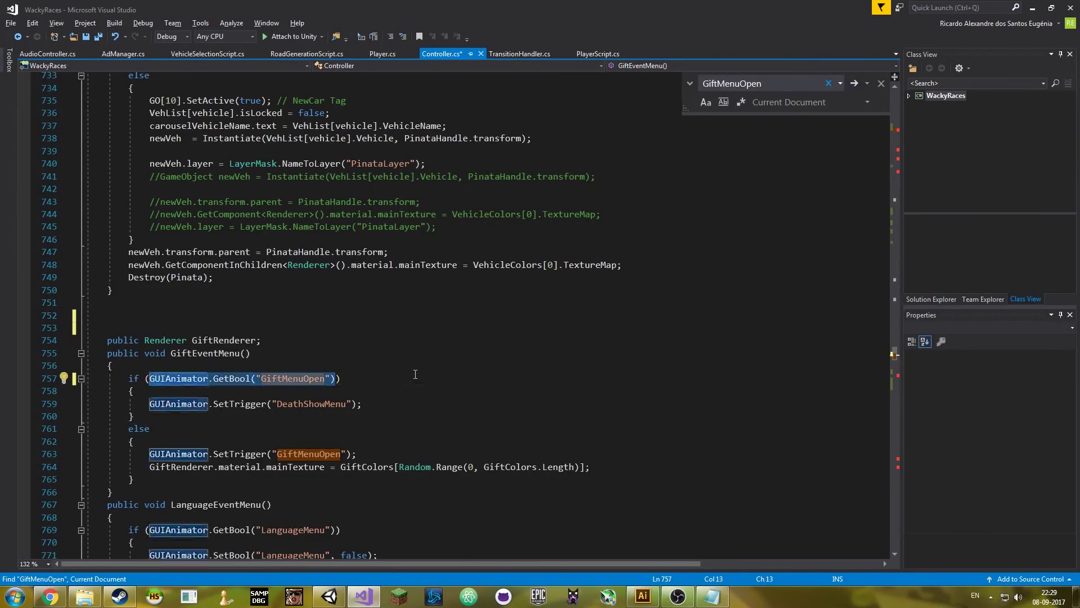
- Replace the gift-menu SetTrigger lines with SetBool("GiftMenuOpen", ...) calls
{"action": "key", "text": "ctrl+c"}
{"action": "key", "text": "Down"}
{"action": "key", "text": "Down"}
{"action": "key", "text": "Home"}
{"action": "key", "text": "shift+End"}
{"action": "key", "text": "ctrl+v"}
{"action": "key", "text": "Left"}
{"action": "type", "text": ", true"}
{"action": "key", "text": "Down"}
{"action": "key", "text": "Down"}
{"action": "key", "text": "Down"}
{"action": "key", "text": "ctrl+v"}
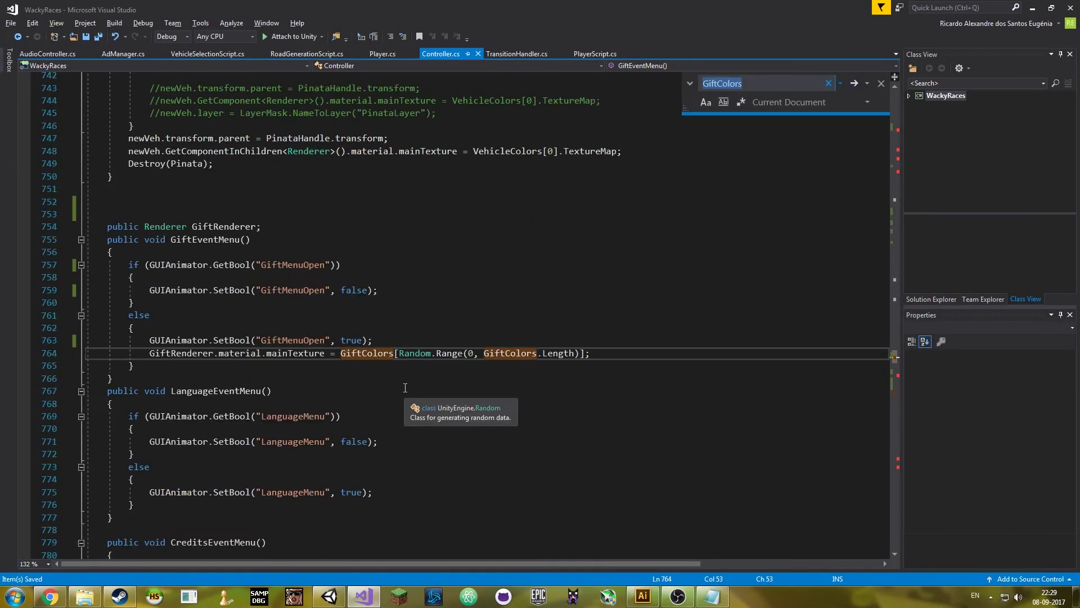
- Search Controller.cs for GiftMenu matches and save the script
{"action": "key", "text": "ctrl+f"}
{"action": "type", "text": "GiftMenu"}
{"action": "key", "text": "Return"}
{"action": "key", "text": "Return"}
{"action": "key", "text": "ctrl+s"}
{"action": "key", "text": "alt+Tab"}
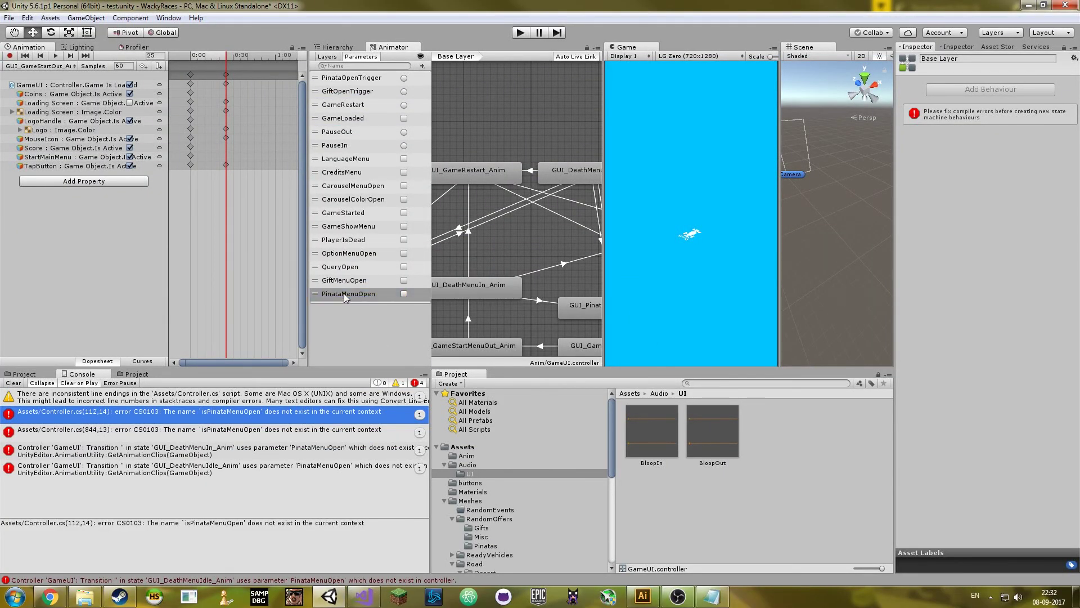
- Work through the console errors so TapScreen reads PinataMenuOpen and GiftMenuOpen, then run the game
{"action": "key", "text": "Down"}
{"action": "key", "text": "Down"}
{"action": "key", "text": "Down"}
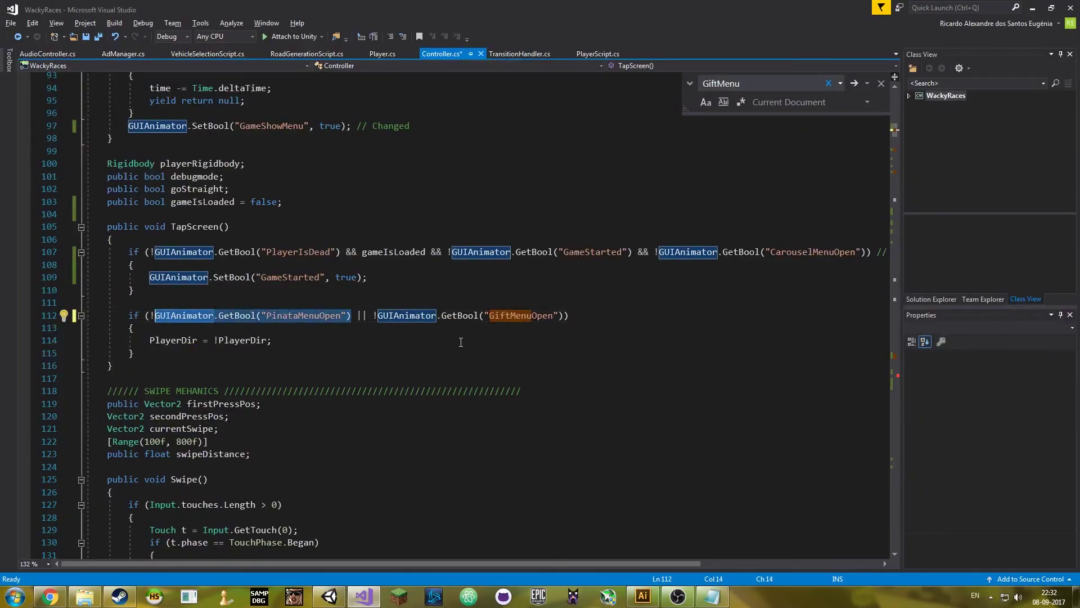
{"action": "key", "text": "alt+Tab"}
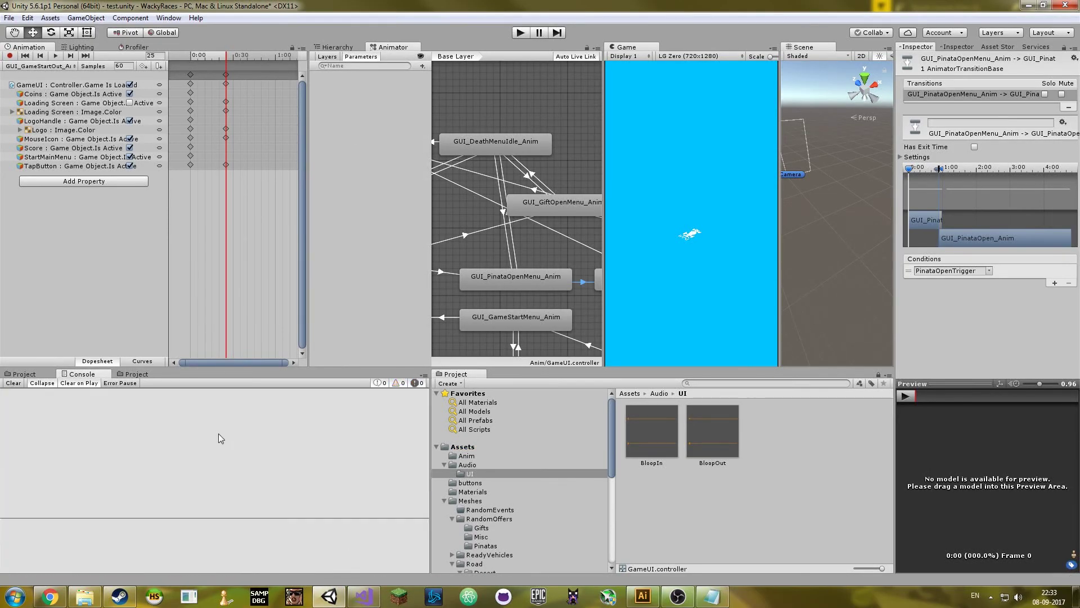
{"action": "key", "text": "ctrl+p"}
{"action": "key", "text": "ctrl+p"}
{"action": "key", "text": "ctrl+p"}
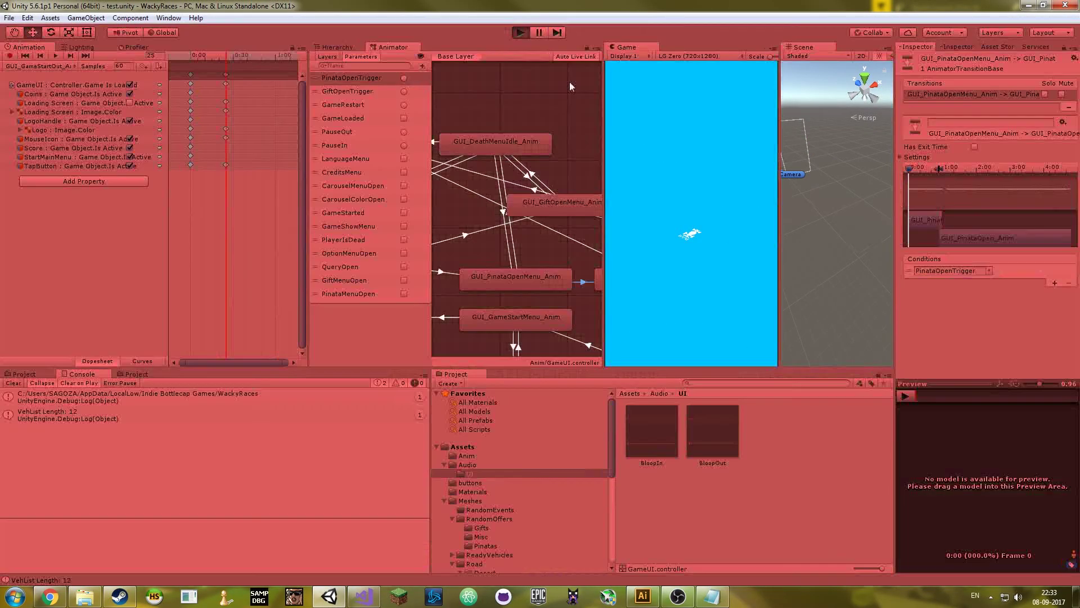
{"action": "key", "text": "Return"}
- Find the uses of CarouselMenuOpen and select GiftMenuOpen on line 231
{"action": "key", "text": "Return"}
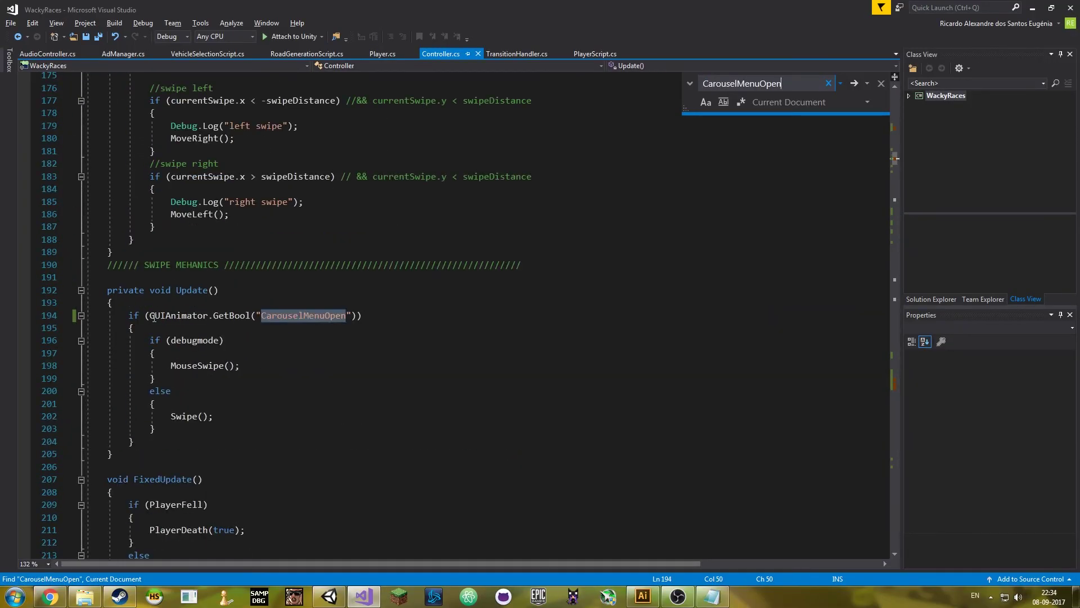
{"action": "key", "text": "alt+Tab"}
{"action": "key", "text": "alt+Tab"}
{"action": "key", "text": "ctrl+f"}
{"action": "key", "text": "Return"}
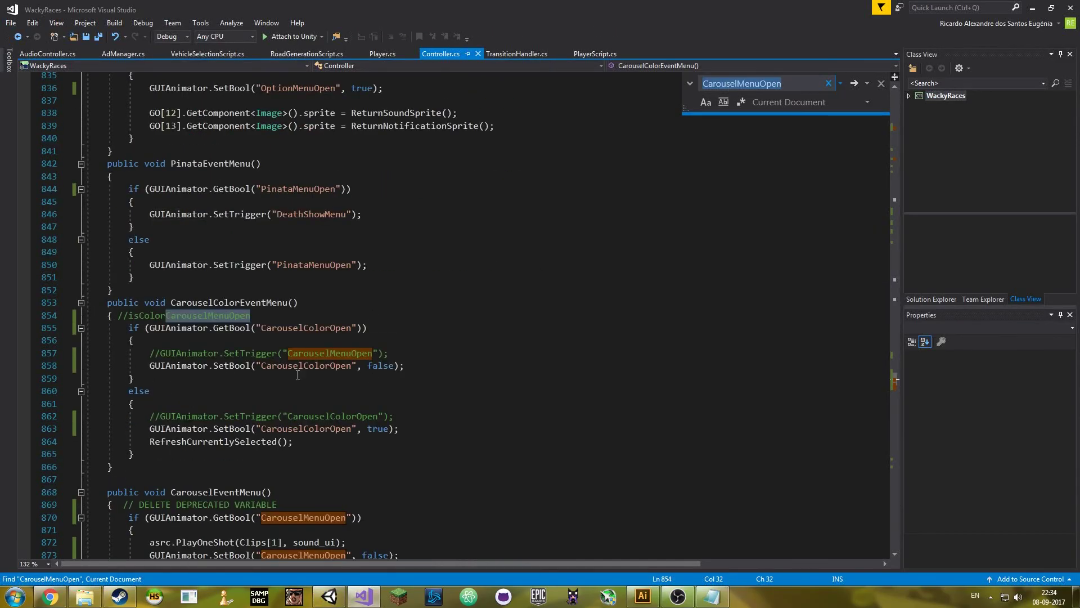
{"action": "key", "text": "Return"}
{"action": "key", "text": "Return"}
{"action": "key", "text": "Return"}
{"action": "scroll", "coordinate": [394, 338], "scroll_direction": "down", "scroll_amount": 8}
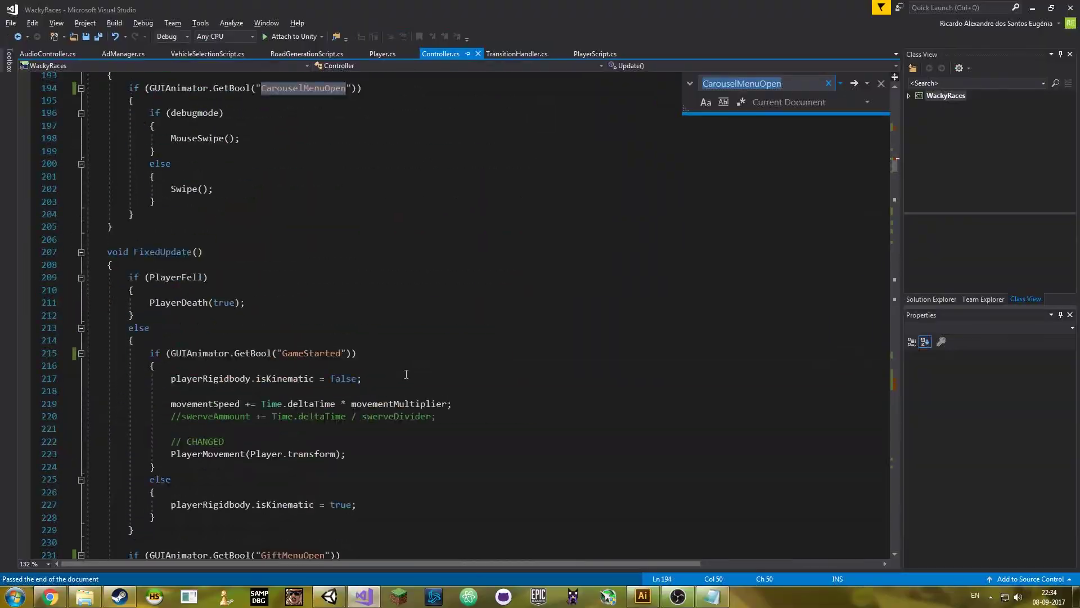
{"action": "double_click", "coordinate": [293, 441]}
- Save Controller.cs and start the game in Unity for testing
{"action": "key", "text": "alt+Tab"}
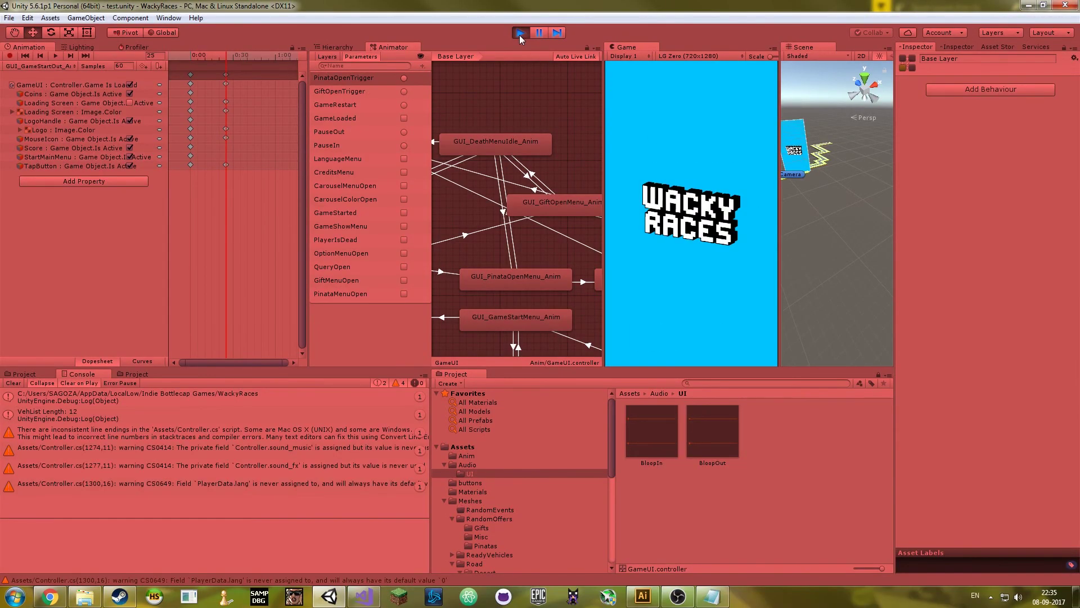
{"action": "key", "text": "alt+Tab"}
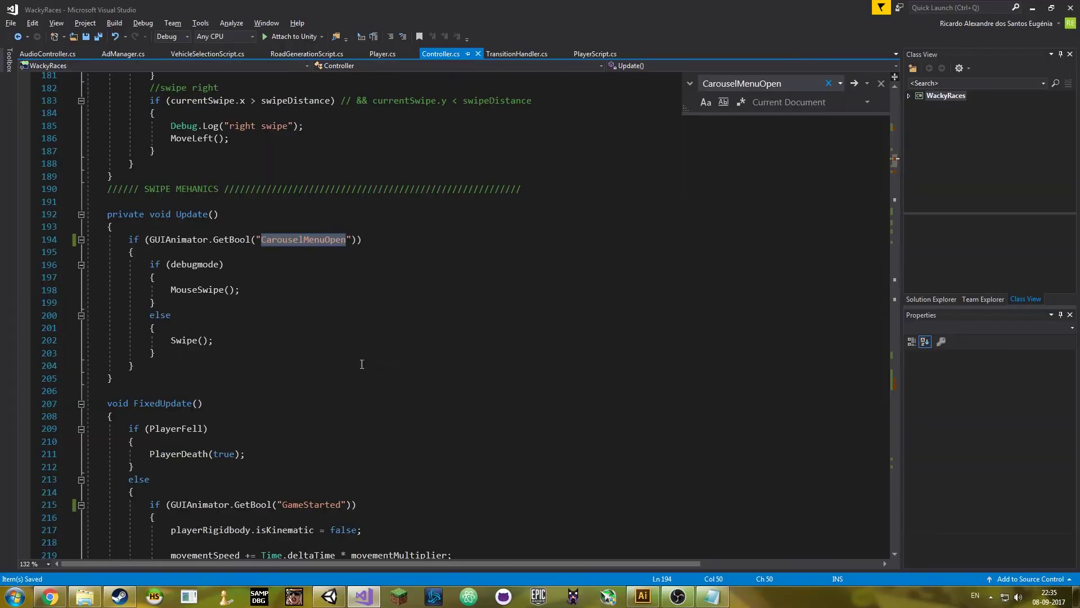
{"action": "scroll", "coordinate": [362, 364], "scroll_direction": "down", "scroll_amount": 1}
{"action": "key", "text": "alt+Tab"}
{"action": "key", "text": "ctrl+p"}
{"action": "key", "text": "alt+Tab"}
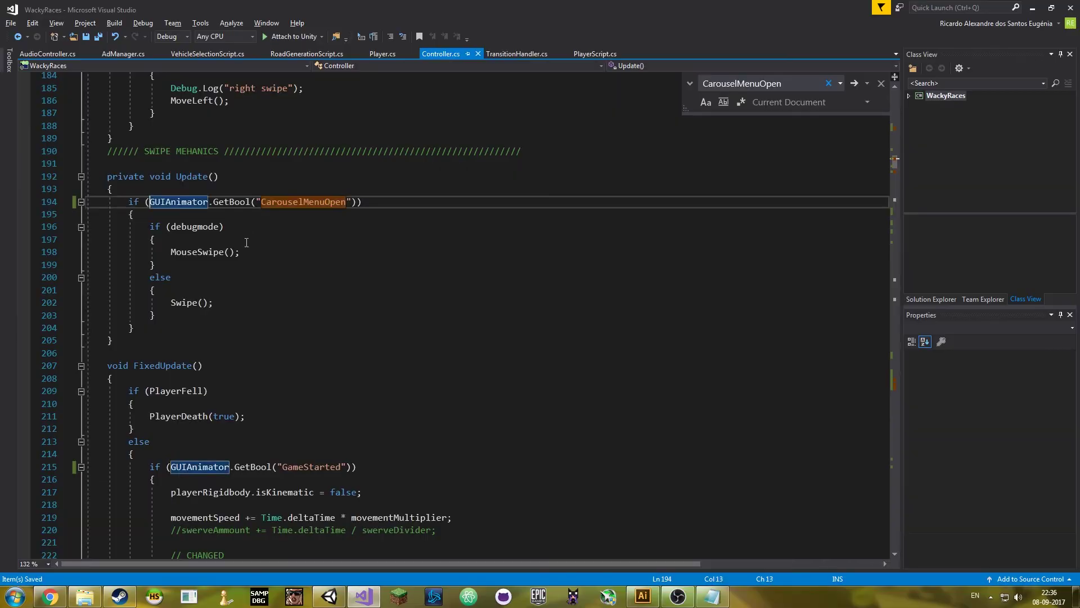
{"action": "key", "text": "alt+Tab"}
{"action": "key", "text": "ctrl+p"}
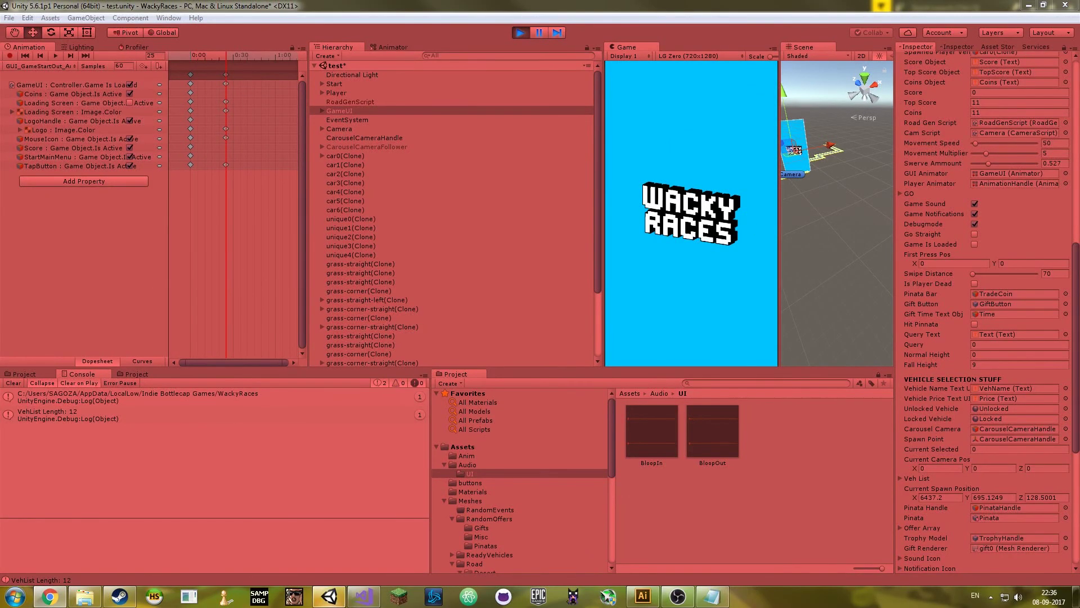
- Look up MouseSwipe in Controller.cs and restart the play-test
{"action": "key", "text": "alt+Tab"}
{"action": "key", "text": "alt+Tab"}
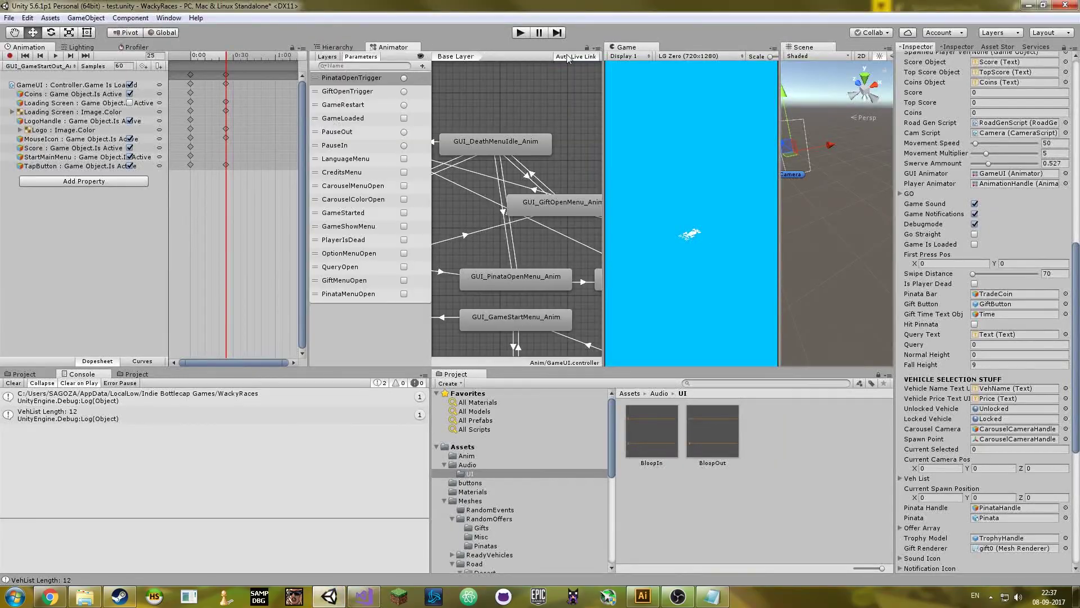
{"action": "key", "text": "ctrl+p"}
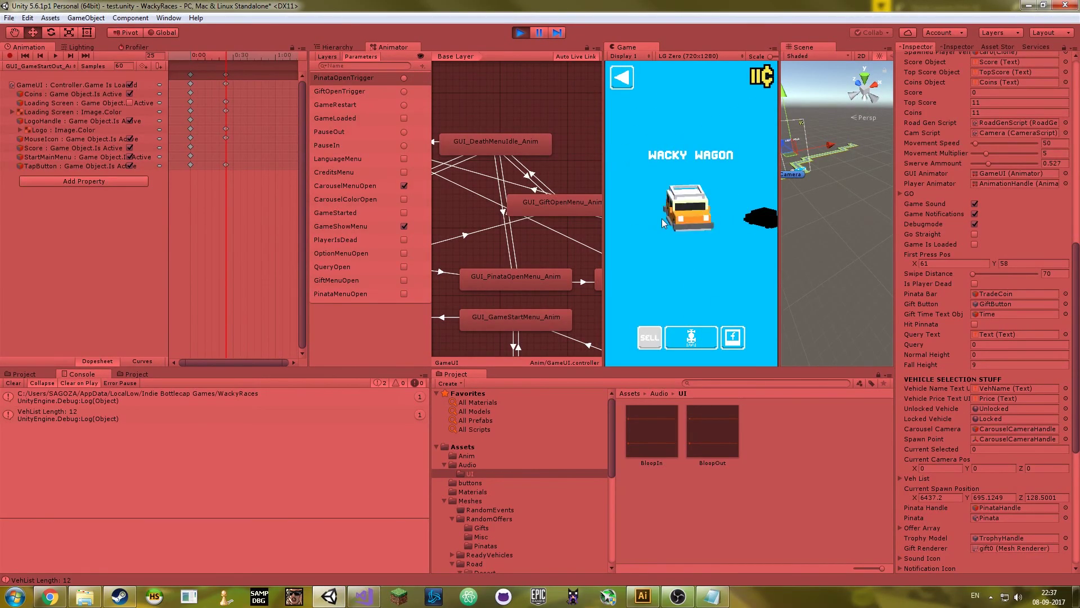
{"action": "key", "text": "alt+Tab"}
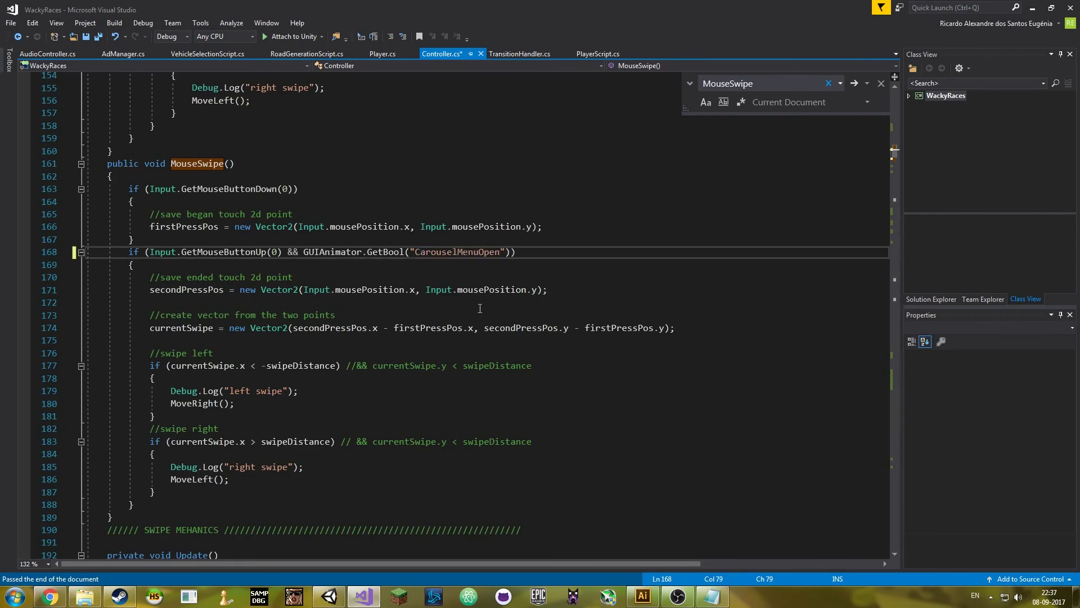
{"action": "key", "text": "alt+Tab"}
{"action": "left_click", "coordinate": [522, 33]}
{"action": "left_click", "coordinate": [521, 32]}
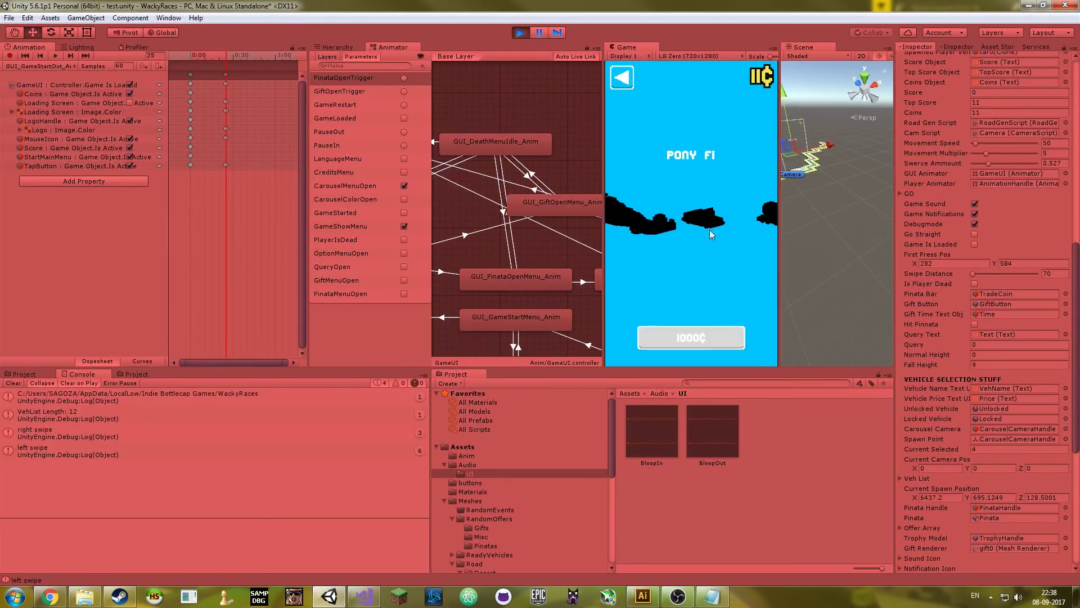
- Swipe the carousel to the next vehicle, return to the main menu, and start a round
{"action": "left_click_drag", "start_coordinate": [654, 254], "coordinate": [696, 258]}
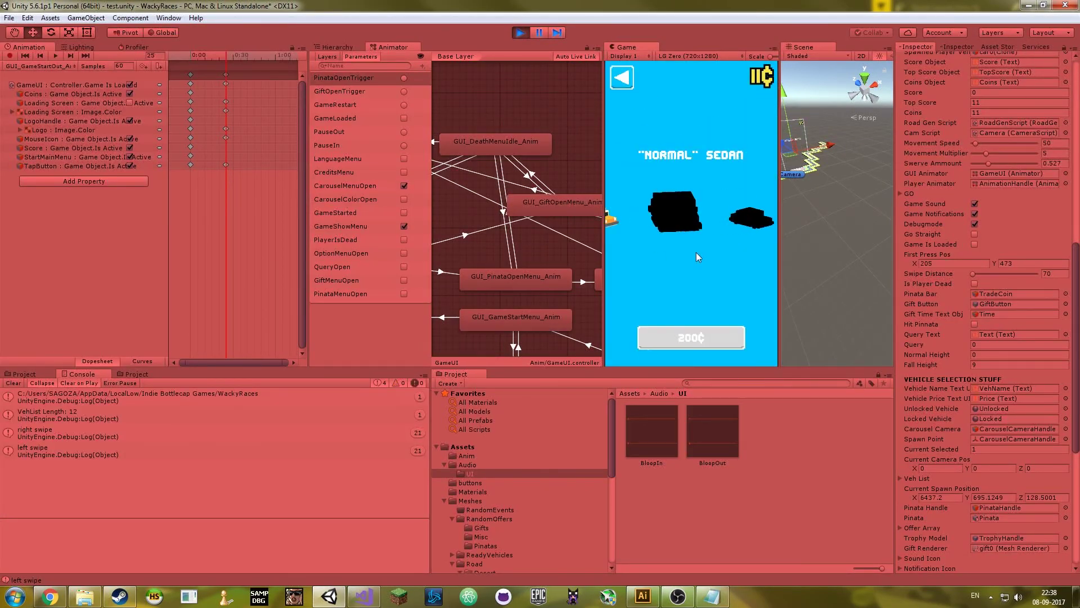
{"action": "left_click", "coordinate": [672, 210]}
{"action": "left_click", "coordinate": [623, 349]}
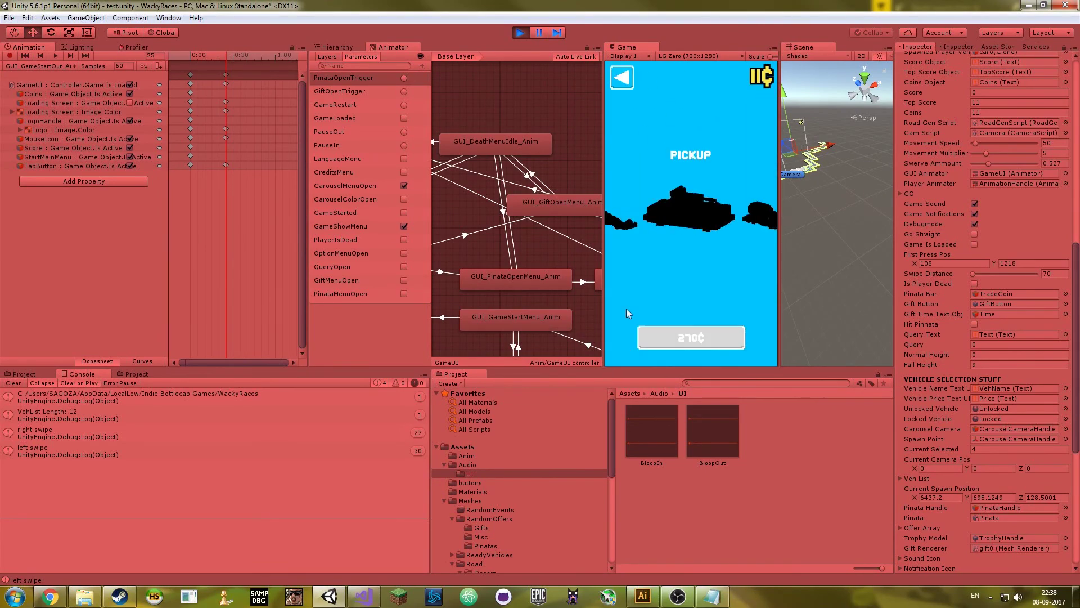
{"action": "left_click", "coordinate": [644, 350]}
{"action": "left_click", "coordinate": [691, 287]}
- Add a GameShowMenu parameter to the GameUI animator
{"action": "left_click", "coordinate": [520, 33]}
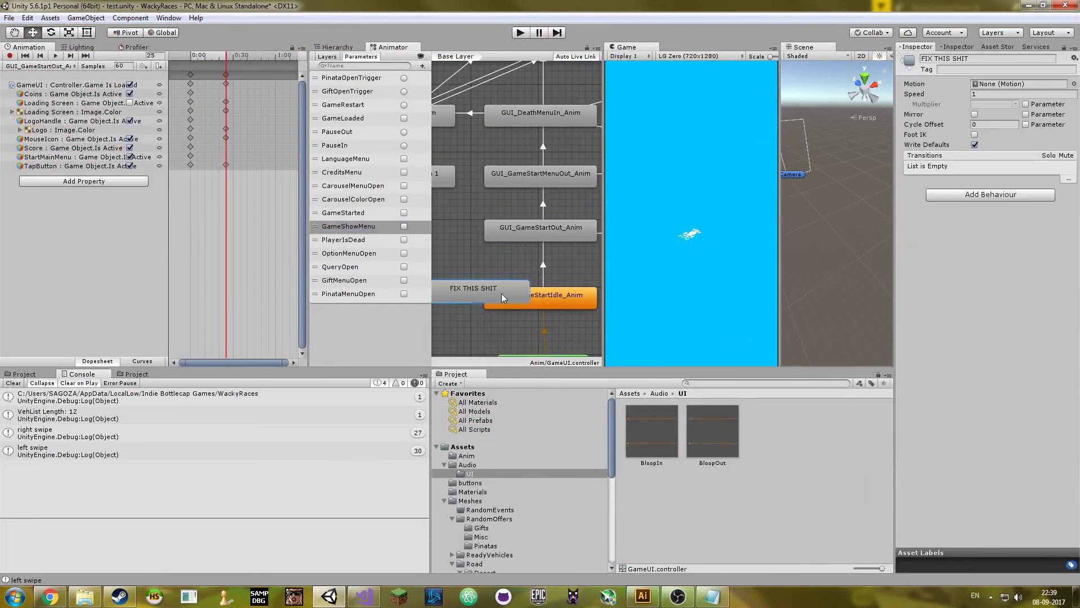
{"action": "left_click", "coordinate": [521, 32]}
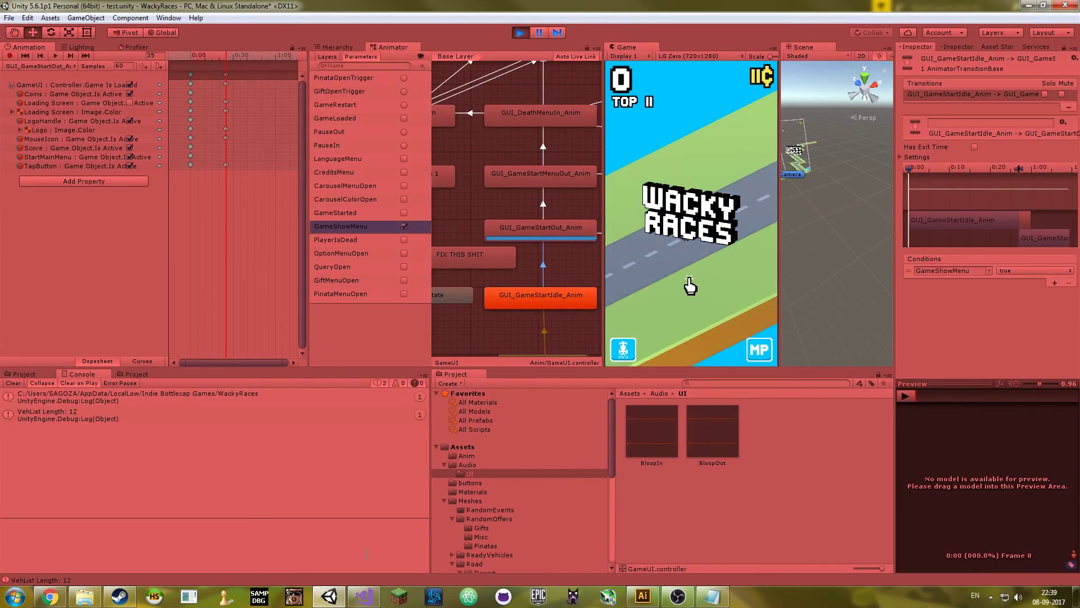
{"action": "key", "text": "alt+Tab"}
{"action": "key", "text": "alt+Tab"}
{"action": "key", "text": "ctrl+p"}
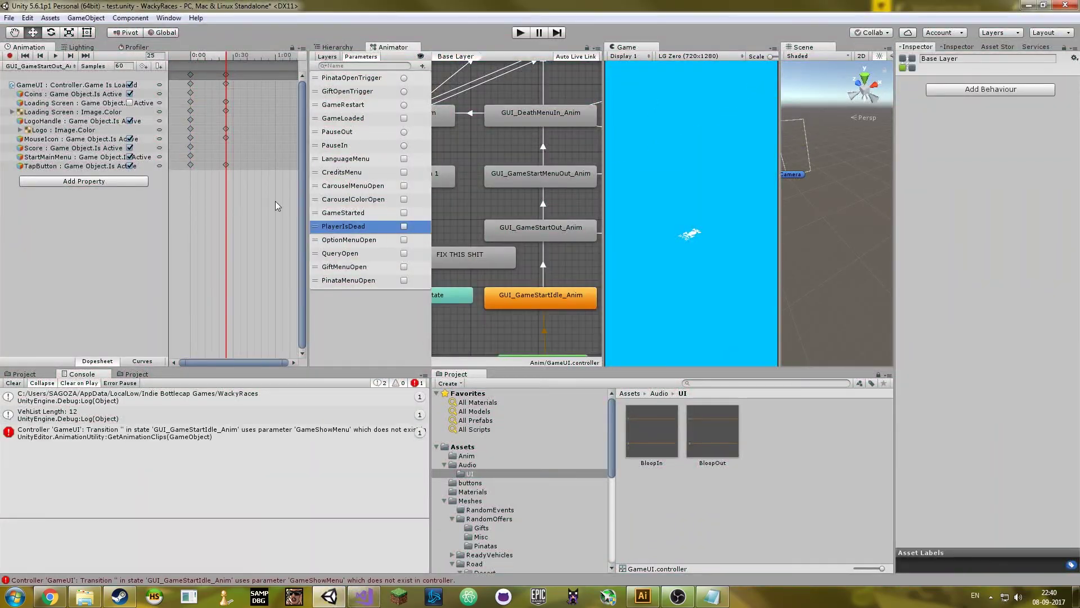
{"action": "type", "text": "GameShowMenu"}
{"action": "key", "text": "Return"}
- Play-test tapping the screen to start, then find the next GameShowMenu match in the code
{"action": "left_click", "coordinate": [520, 33]}
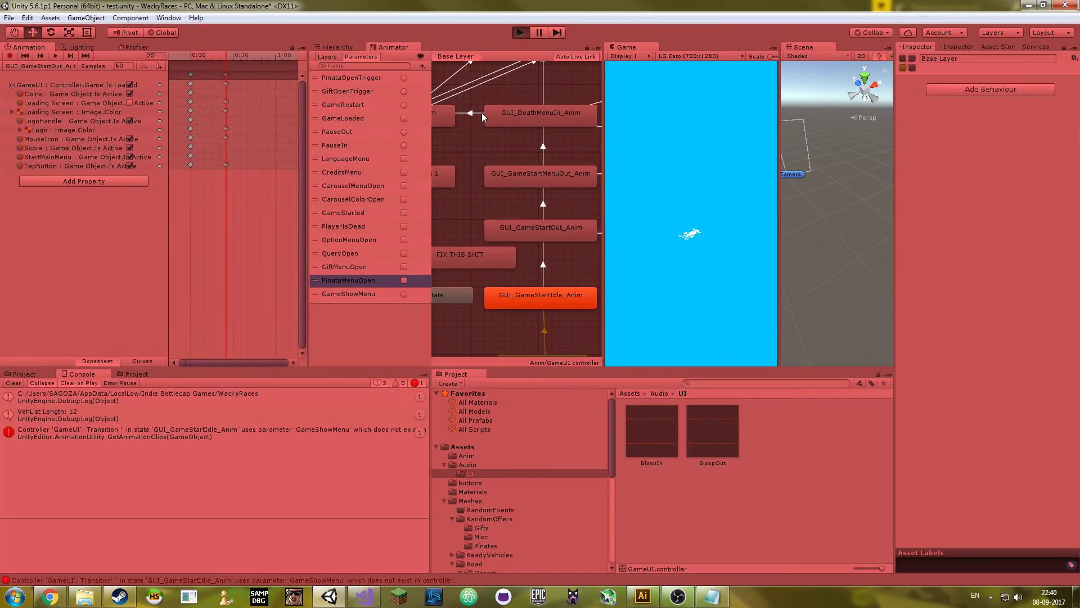
{"action": "left_click", "coordinate": [678, 254]}
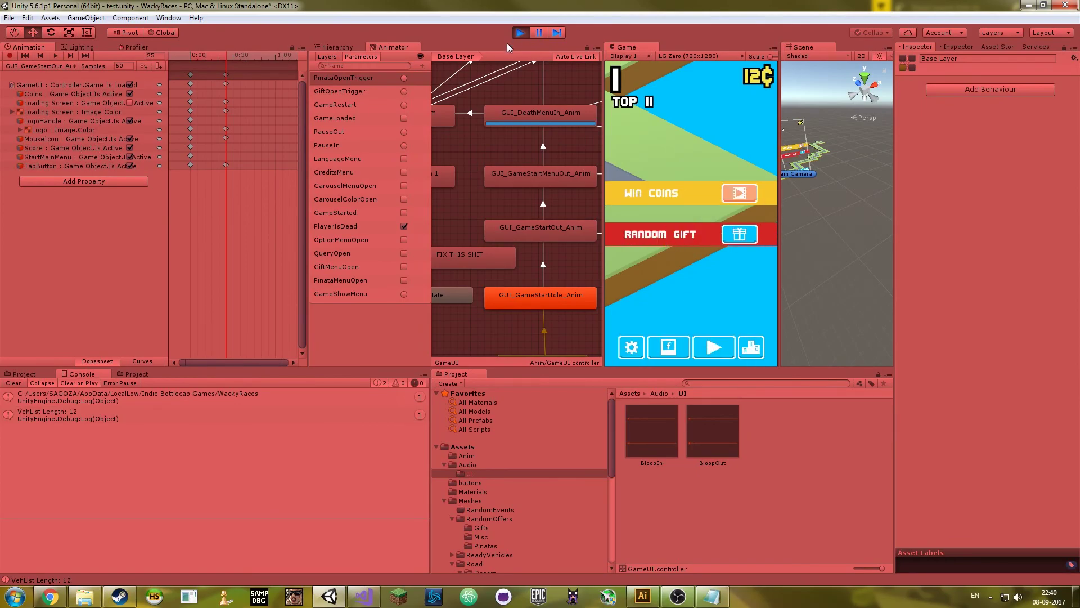
{"action": "left_click", "coordinate": [520, 33]}
{"action": "key", "text": "alt+Tab"}
{"action": "scroll", "coordinate": [467, 315], "scroll_direction": "down", "scroll_amount": 2}
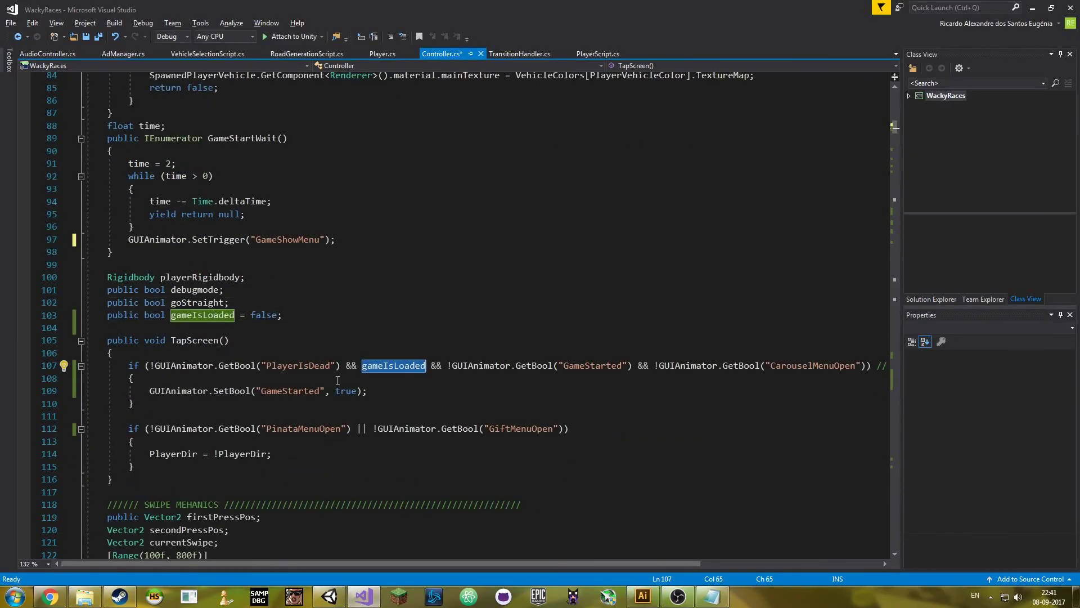
{"action": "key", "text": "ctrl+F3"}
{"action": "key", "text": "alt+Tab"}
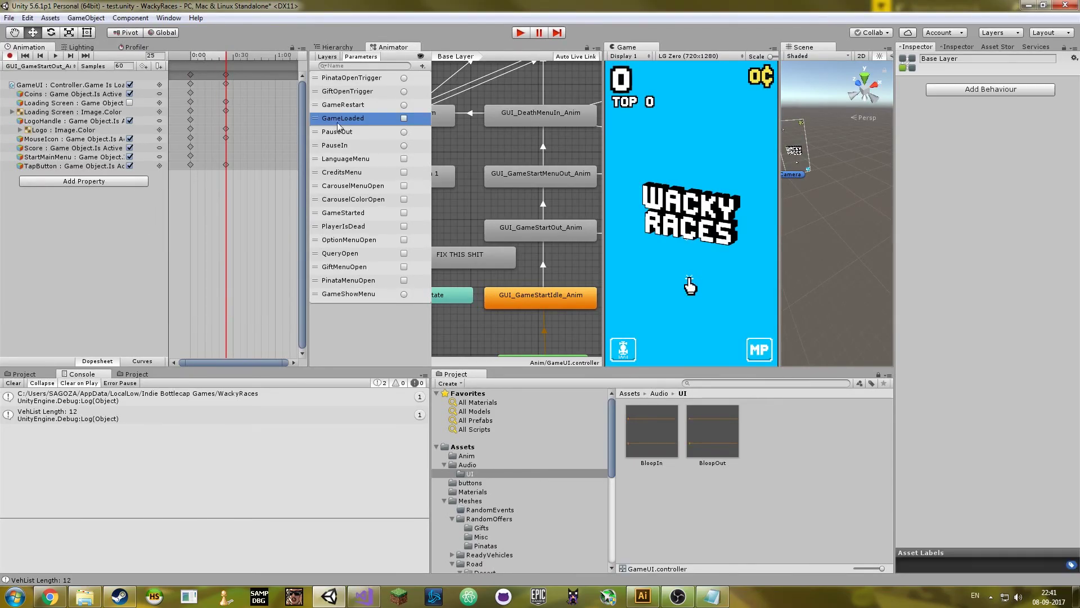
- Select the GameUI object and browse its children available to animate
{"action": "left_click", "coordinate": [334, 48]}
{"action": "left_click", "coordinate": [113, 180]}
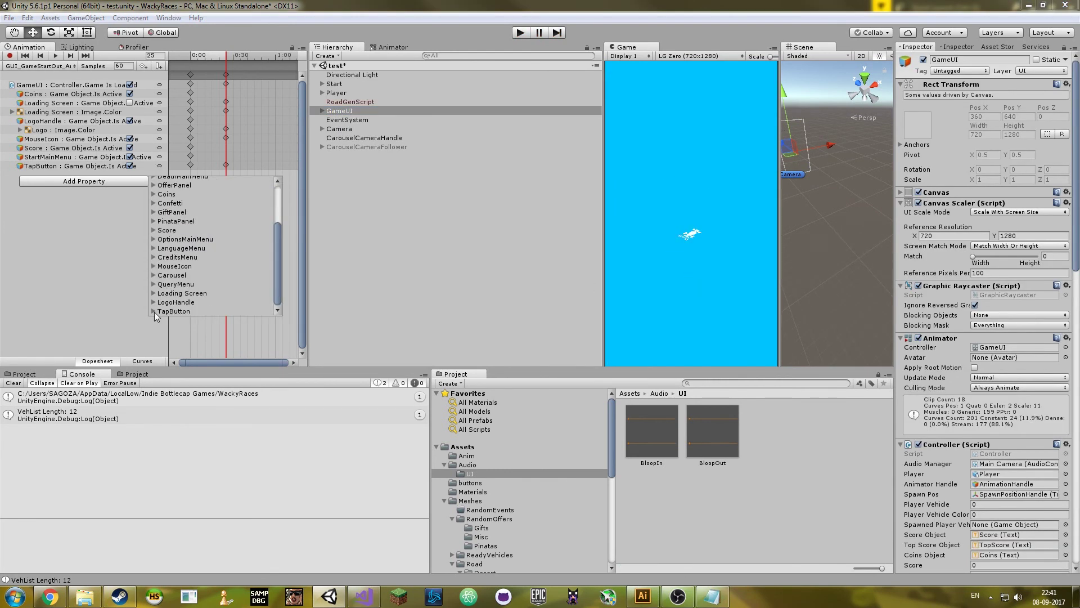
{"action": "scroll", "coordinate": [176, 266], "scroll_direction": "up", "scroll_amount": 3}
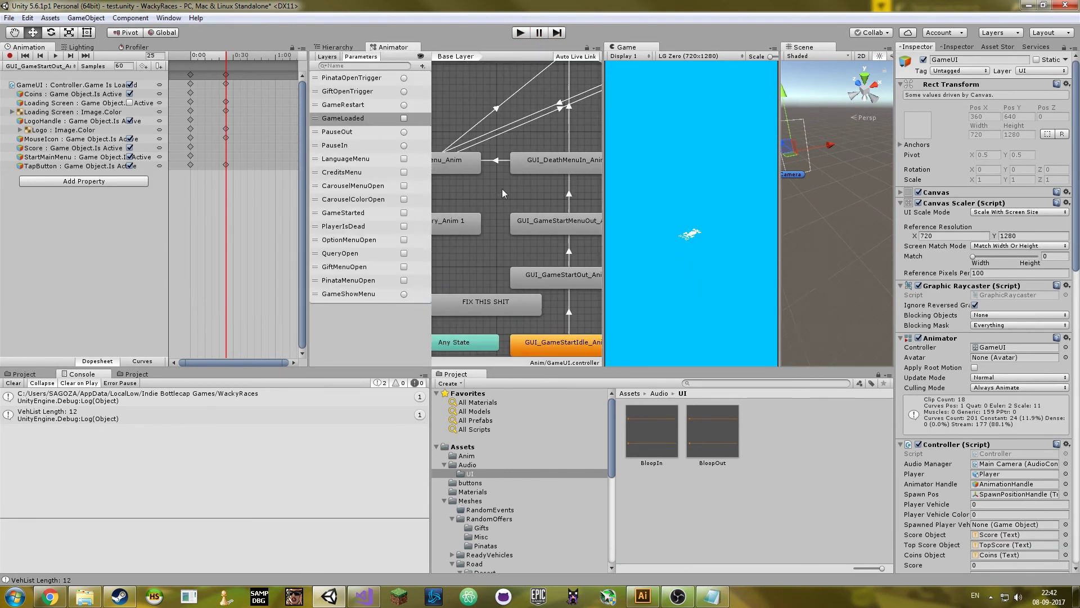
{"action": "key", "text": "alt+Tab"}
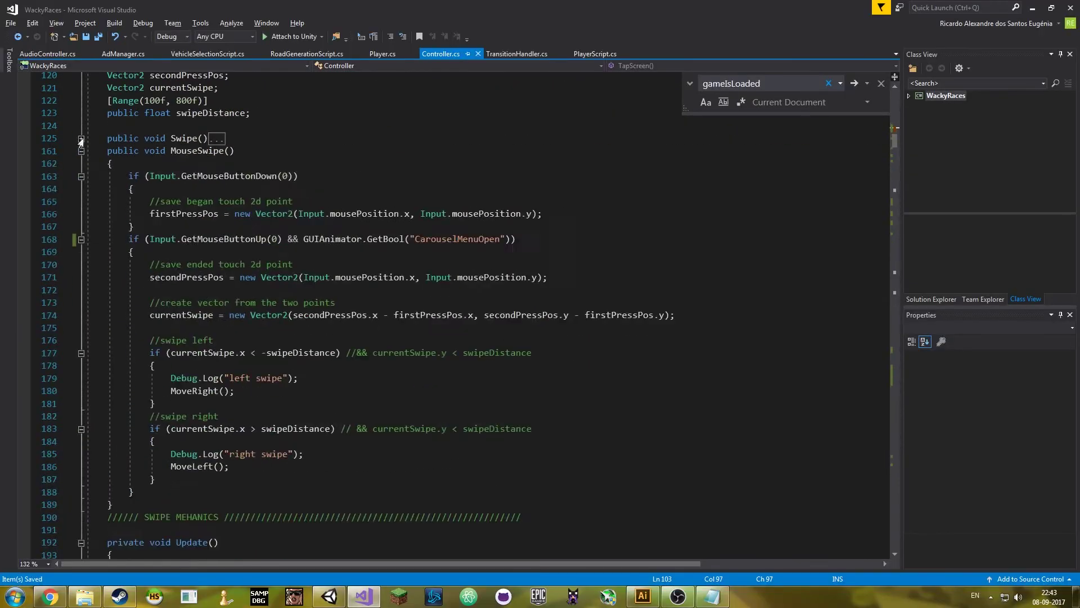
- Collapse the MouseSwipe and Update methods in Controller.cs and glance at the Player script
{"action": "left_click", "coordinate": [81, 151]}
{"action": "left_click", "coordinate": [81, 189]}
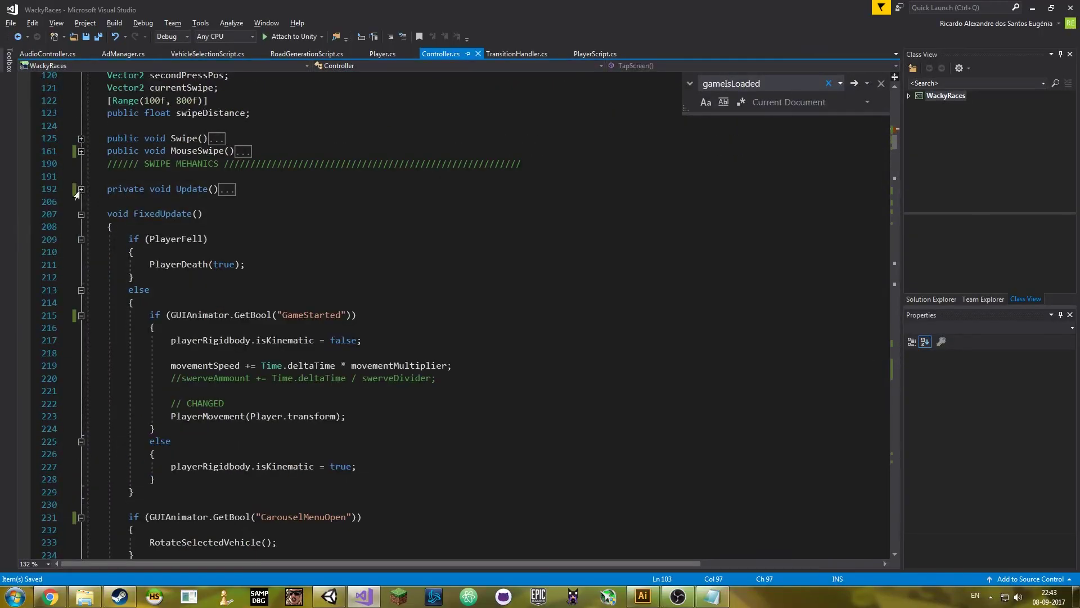
{"action": "left_click", "coordinate": [236, 201]}
{"action": "scroll", "coordinate": [265, 277], "scroll_direction": "down", "scroll_amount": 1}
{"action": "left_click", "coordinate": [383, 53]}
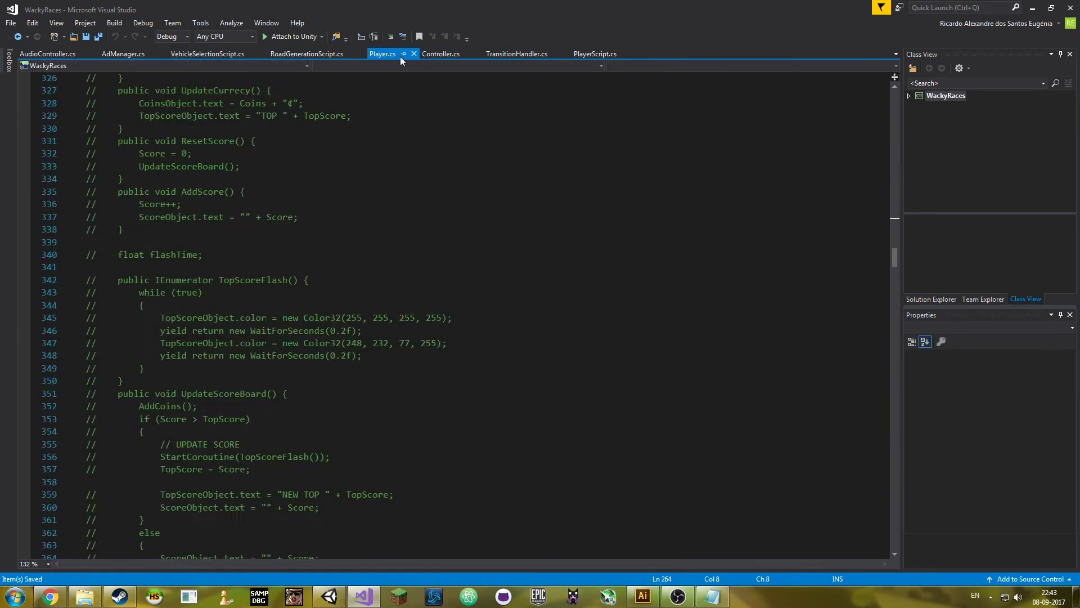
{"action": "left_click", "coordinate": [440, 54]}
- Find the isPlayerDead declaration in Controller.cs, remove it, and save
{"action": "type", "text": "isPlayerDead"}
{"action": "key", "text": "Return"}
{"action": "key", "text": "Return"}
{"action": "key", "text": "ctrl+s"}
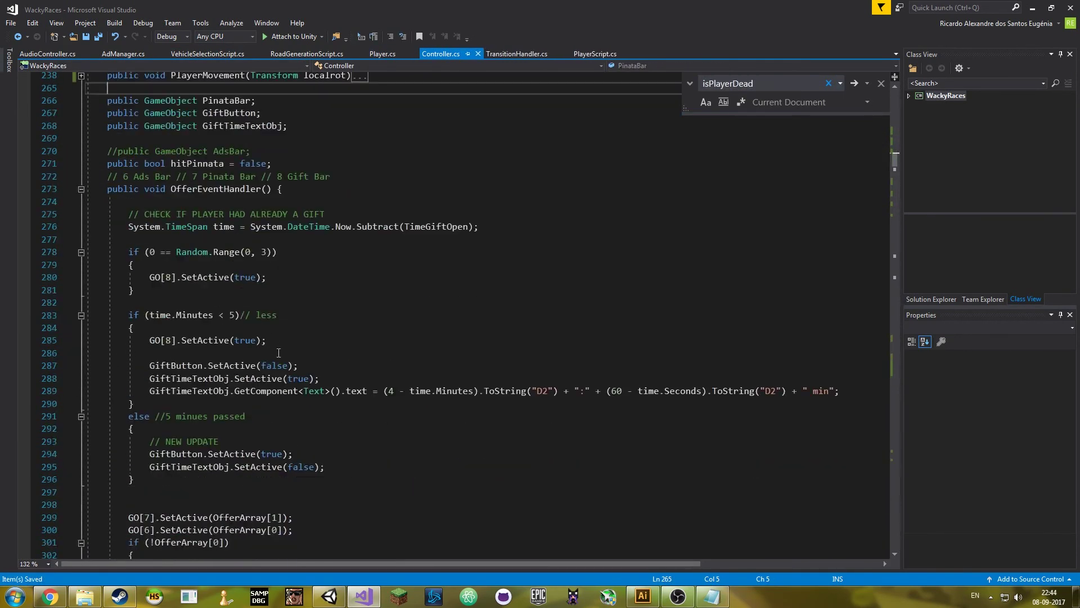
{"action": "scroll", "coordinate": [340, 301], "scroll_direction": "down", "scroll_amount": 5}
{"action": "scroll", "coordinate": [220, 429], "scroll_direction": "up", "scroll_amount": 1}
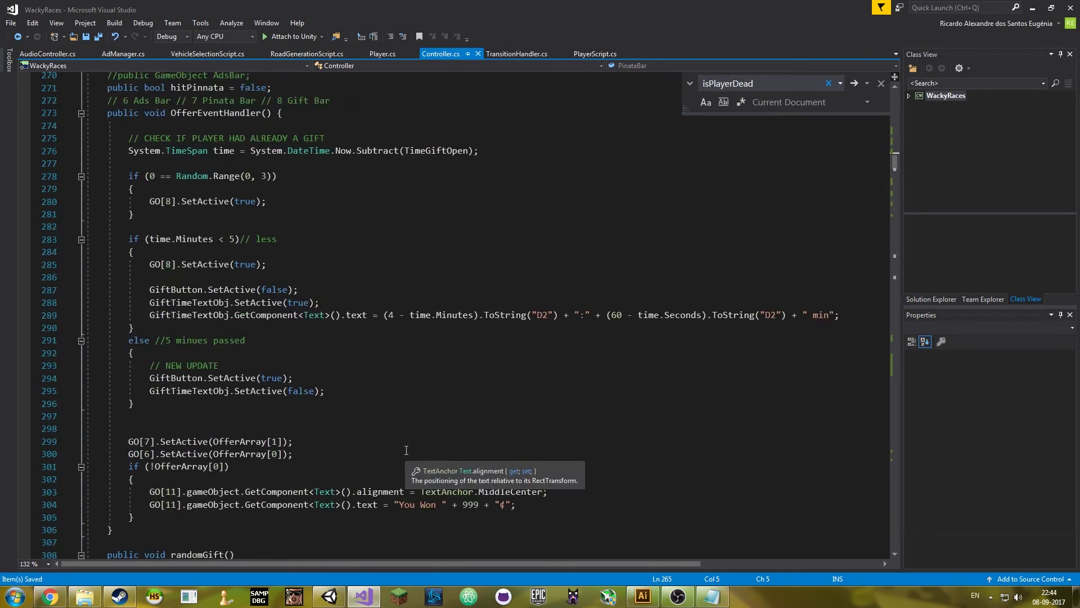
- Highlight the OfferArray references and collapse the OfferEventHandler and randomGift methods
{"action": "left_click", "coordinate": [225, 453]}
{"action": "left_click", "coordinate": [81, 113]}
{"action": "left_click", "coordinate": [82, 138]}
{"action": "scroll", "coordinate": [81, 137], "scroll_direction": "down", "scroll_amount": 1}
{"action": "left_click", "coordinate": [393, 163]}
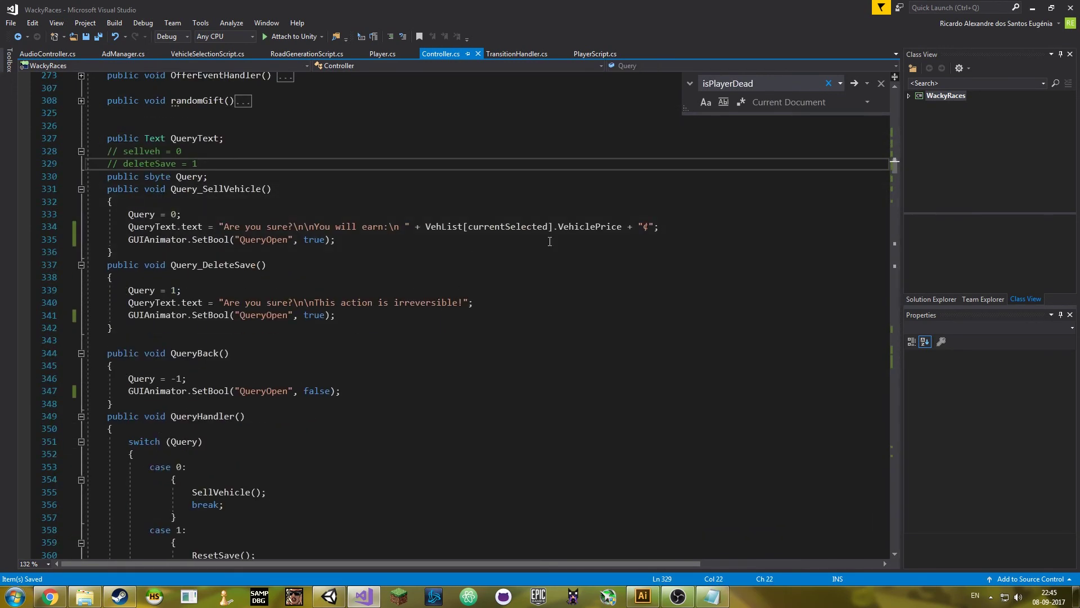
{"action": "scroll", "coordinate": [154, 176], "scroll_direction": "down", "scroll_amount": 5}
{"action": "scroll", "coordinate": [154, 176], "scroll_direction": "up", "scroll_amount": 3}
{"action": "scroll", "coordinate": [154, 177], "scroll_direction": "up", "scroll_amount": 1}
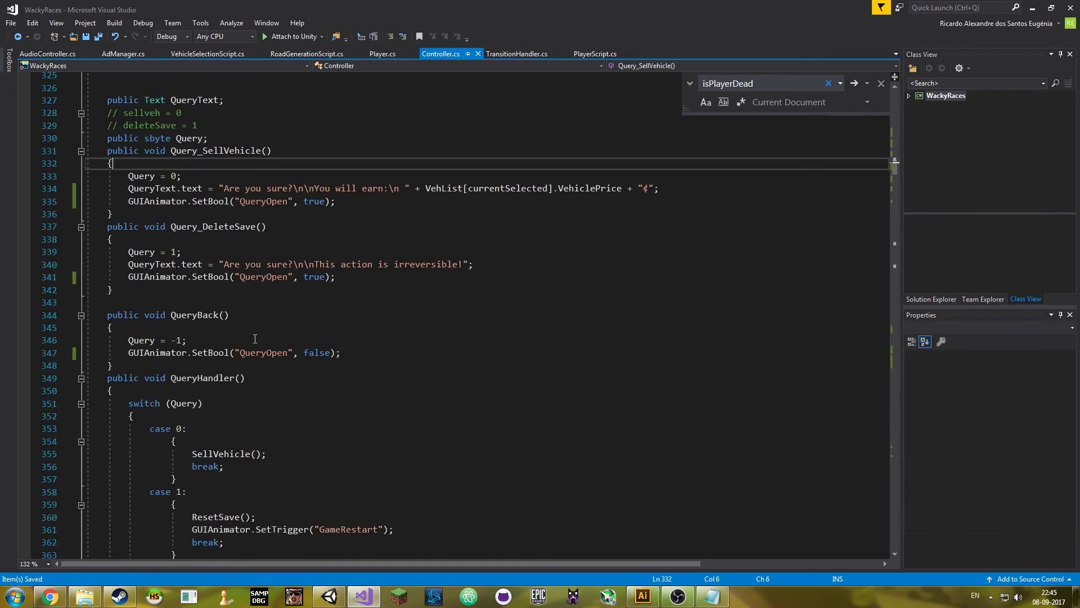
- Duplicate the Query_SellVehicle method and rename the copy Query_BuyVehicle
{"action": "left_click", "coordinate": [226, 214]}
{"action": "key", "text": "Return"}
{"action": "key", "text": "ctrl+v"}
{"action": "double_click", "coordinate": [226, 226]}
{"action": "type", "text": "Query_BuyVehicle"}
{"action": "left_click", "coordinate": [358, 265]}
{"action": "left_click", "coordinate": [627, 188]}
{"action": "type", "text": "/"}
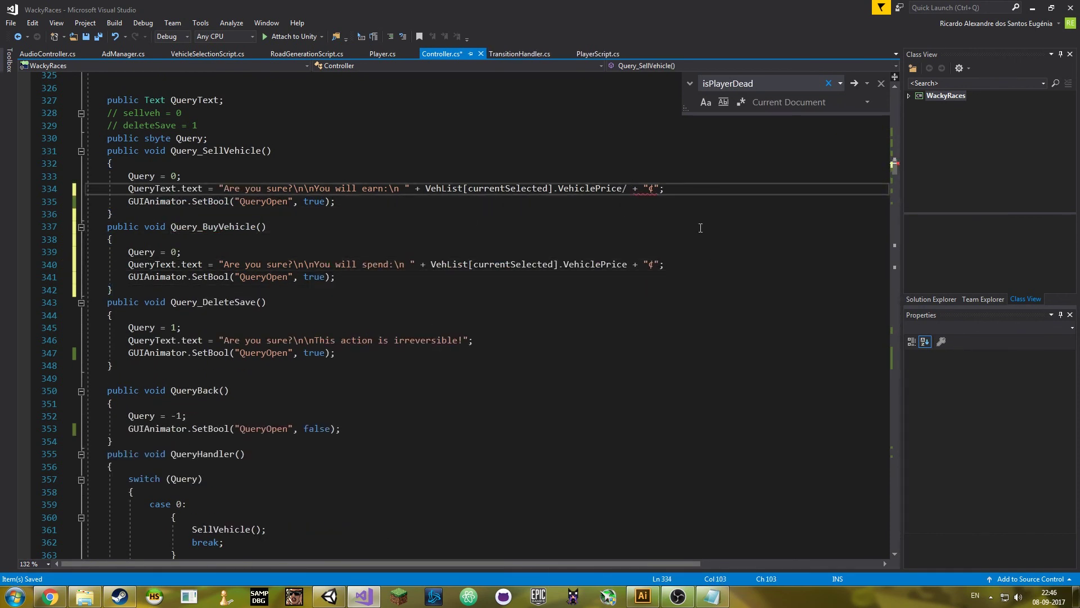
- Duplicate QueryHandler's case 1 block as a new case 2 calling BuyVehicle
{"action": "left_click", "coordinate": [181, 252]}
{"action": "left_click", "coordinate": [197, 124]}
{"action": "key", "text": "Return"}
{"action": "scroll", "coordinate": [232, 456], "scroll_direction": "down", "scroll_amount": 6}
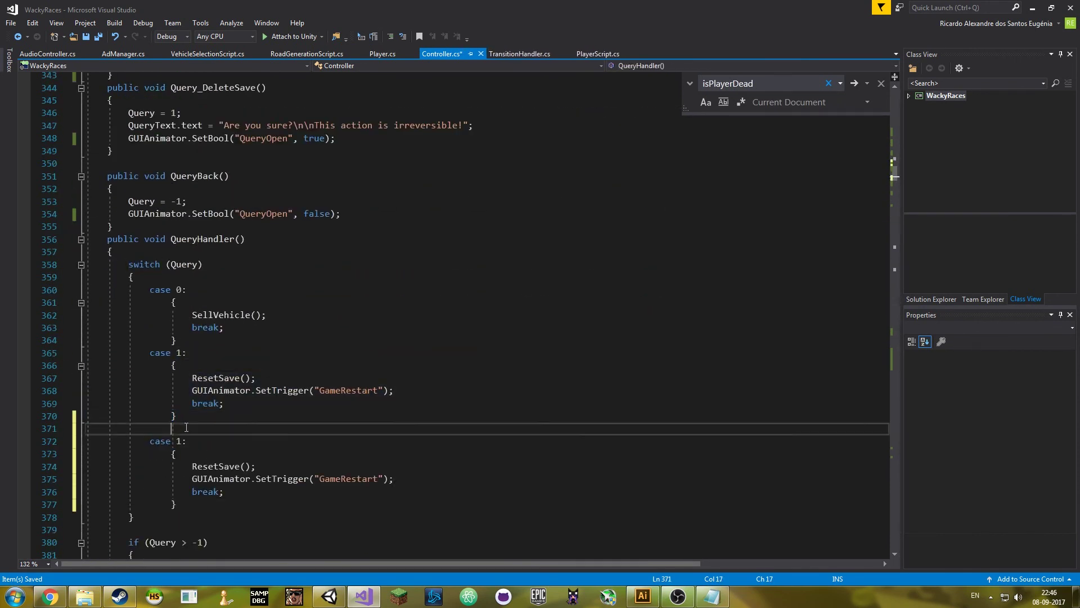
{"action": "left_click", "coordinate": [181, 429]}
{"action": "type", "text": "2"}
{"action": "double_click", "coordinate": [231, 454]}
{"action": "type", "text": "BuyVehicle"}
- Replace case 2's body with a Debug.Log of "BOUGHT VEHICLE!" and save
{"action": "key", "text": "ctrl+F3"}
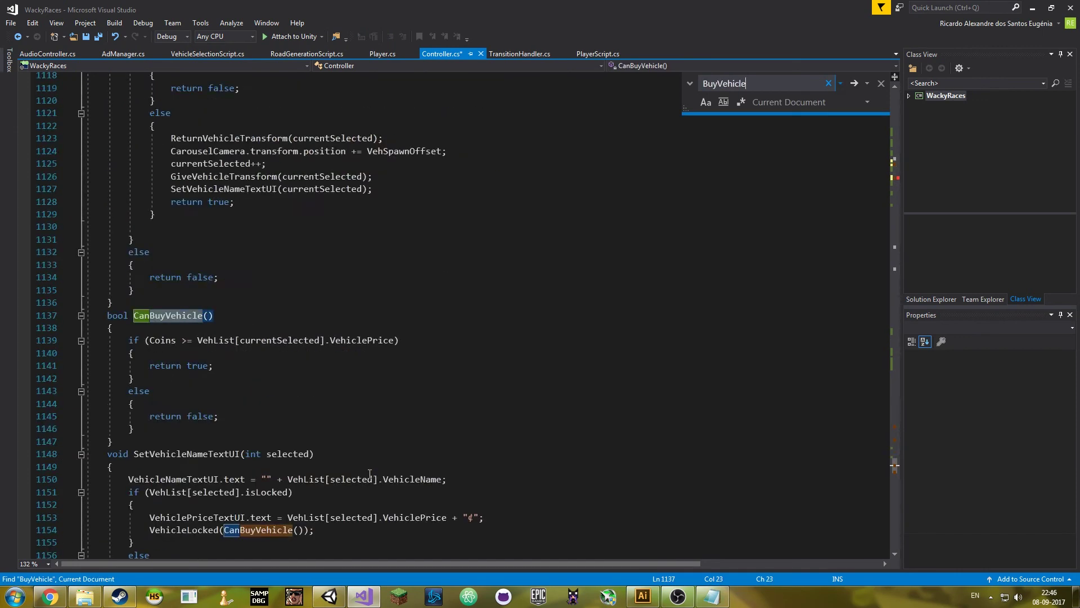
{"action": "key", "text": "F3"}
{"action": "key", "text": "shift+Down"}
{"action": "key", "text": "shift+End"}
{"action": "key", "text": "Delete"}
{"action": "key", "text": "ctrl+s"}
{"action": "type", "text": "ug.Log(\"BOUGHT VEHICLE\");"}
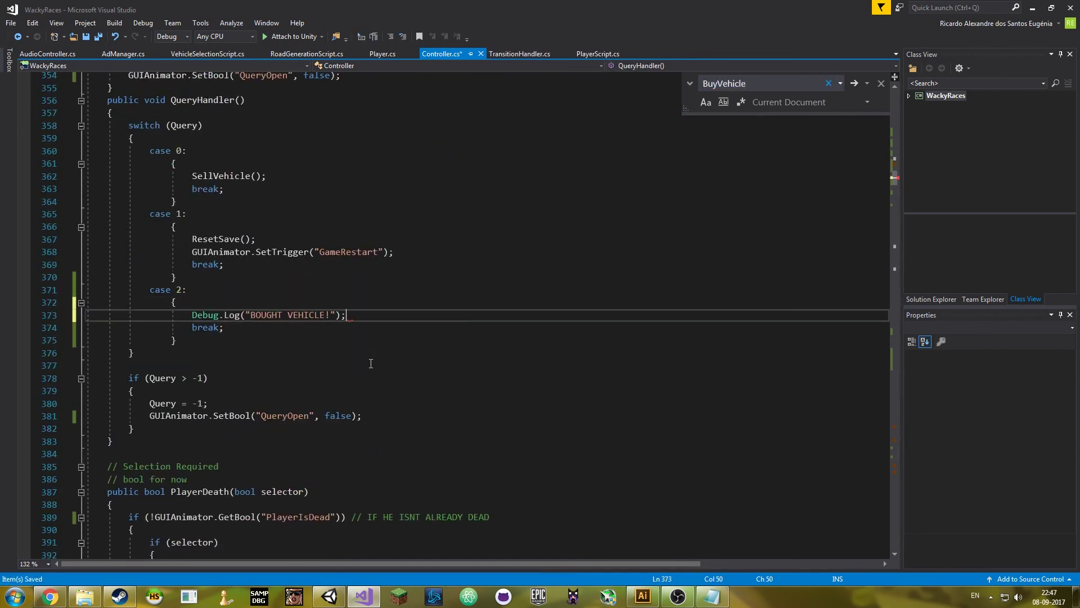
- Collapse the GameRestart, GameStart, coin, currency and score methods in Controller.cs
{"action": "scroll", "coordinate": [225, 338], "scroll_direction": "down", "scroll_amount": 17}
{"action": "left_click", "coordinate": [81, 277]}
{"action": "left_click", "coordinate": [81, 302]}
{"action": "left_click", "coordinate": [81, 328]}
{"action": "left_click", "coordinate": [80, 378]}
{"action": "left_click", "coordinate": [81, 390]}
{"action": "left_click", "coordinate": [81, 403]}
{"action": "left_click", "coordinate": [81, 416]}
{"action": "left_click", "coordinate": [81, 428]}
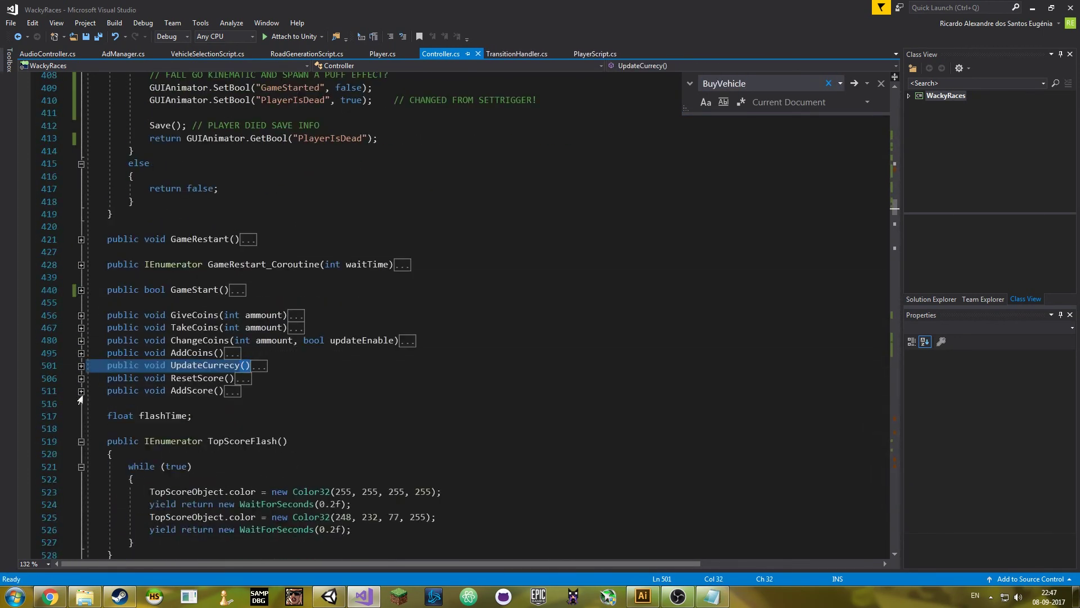
{"action": "scroll", "coordinate": [225, 338], "scroll_direction": "down", "scroll_amount": 3}
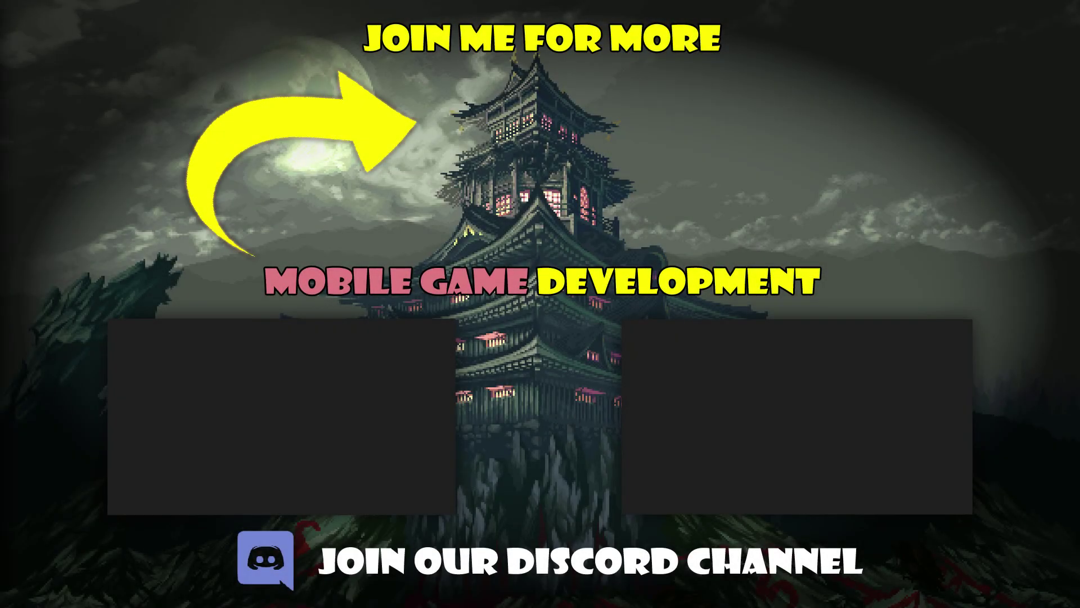